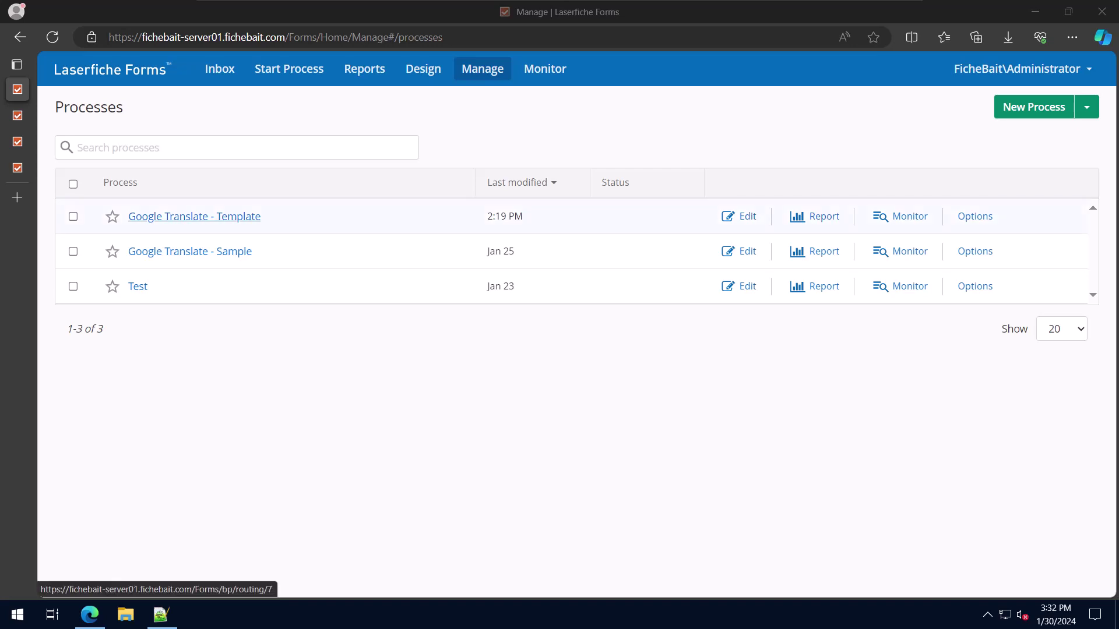
Step: Reach the Google Translate - Template's Starting Form and select its Select a Language field (English/Spanish)
left_click(194, 216)
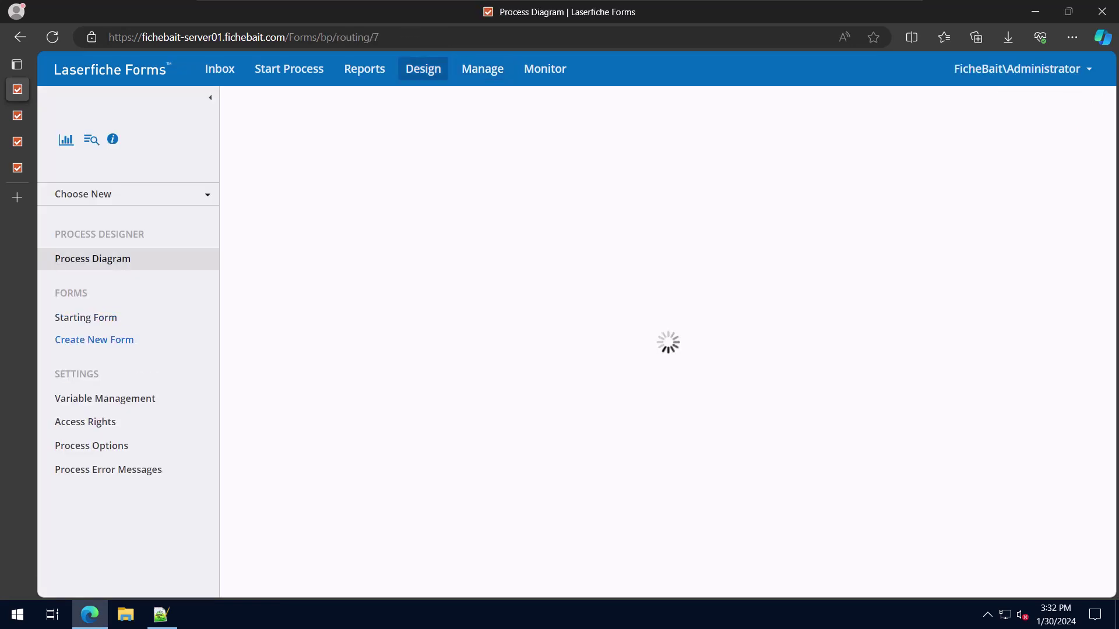
left_click(87, 317)
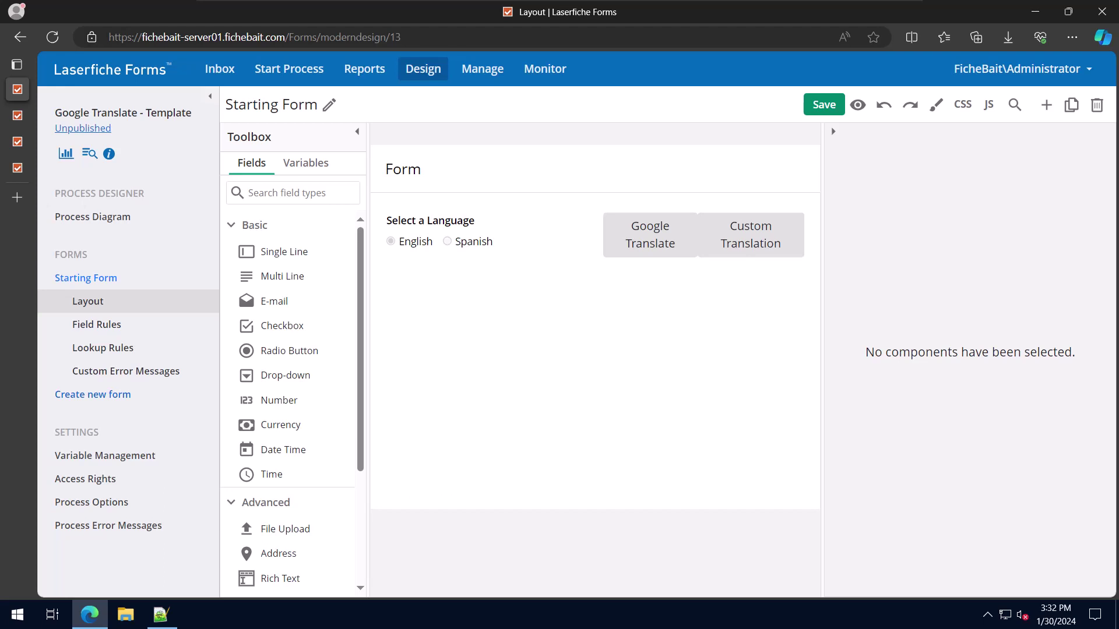
left_click(486, 229)
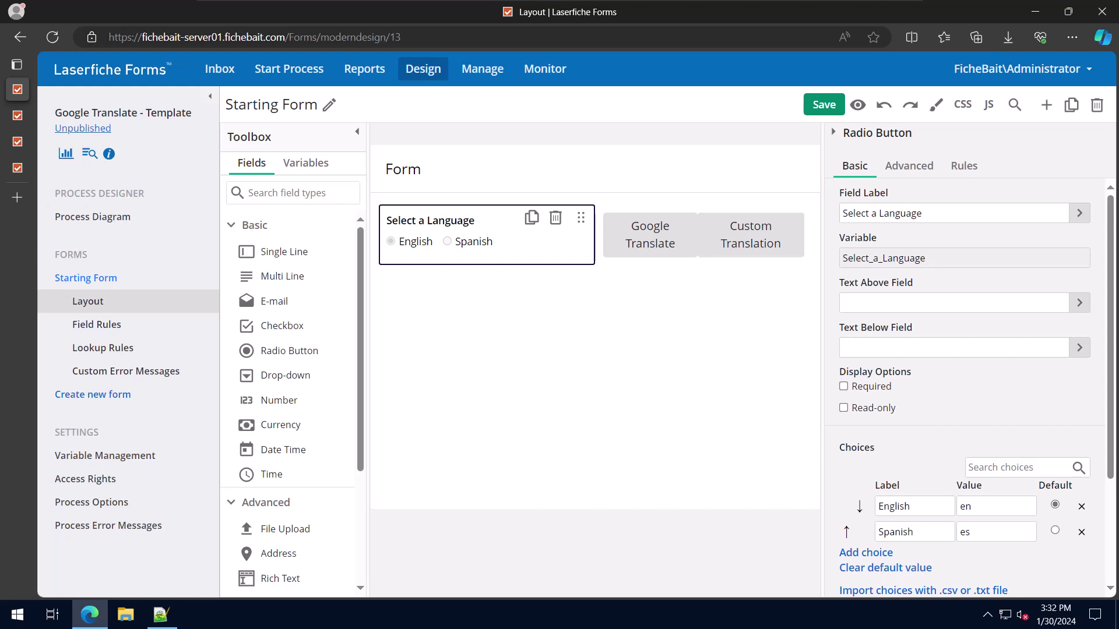
scroll(962, 394, "down", 2)
scroll(962, 393, "down", 2)
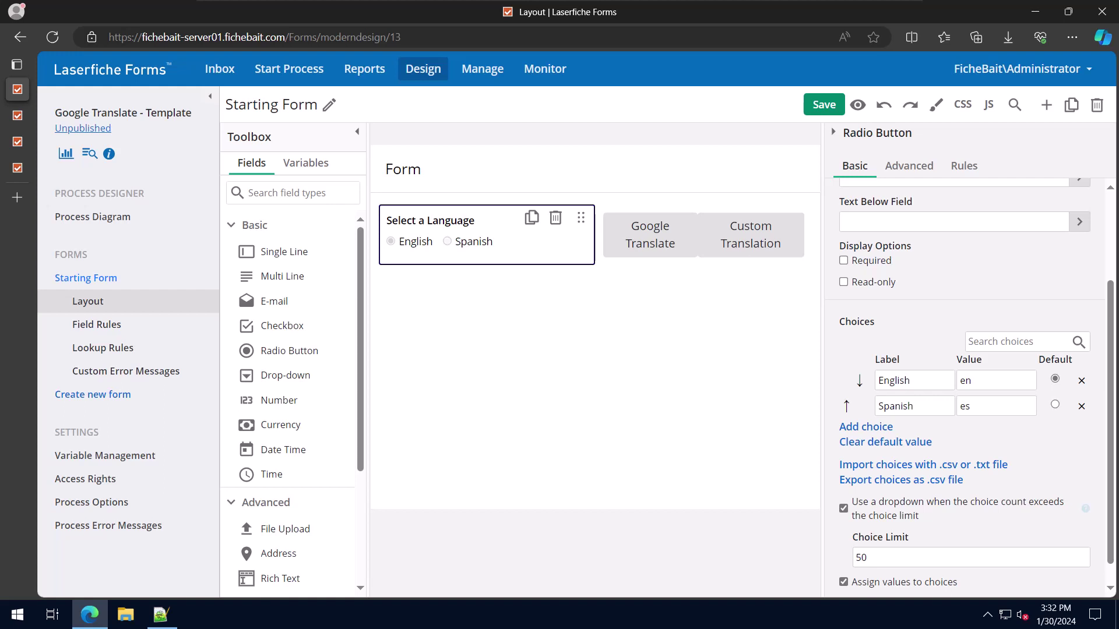
Step: Inspect the Custom HTML field's source for the Google Translate and Custom Translation buttons
left_click(594, 394)
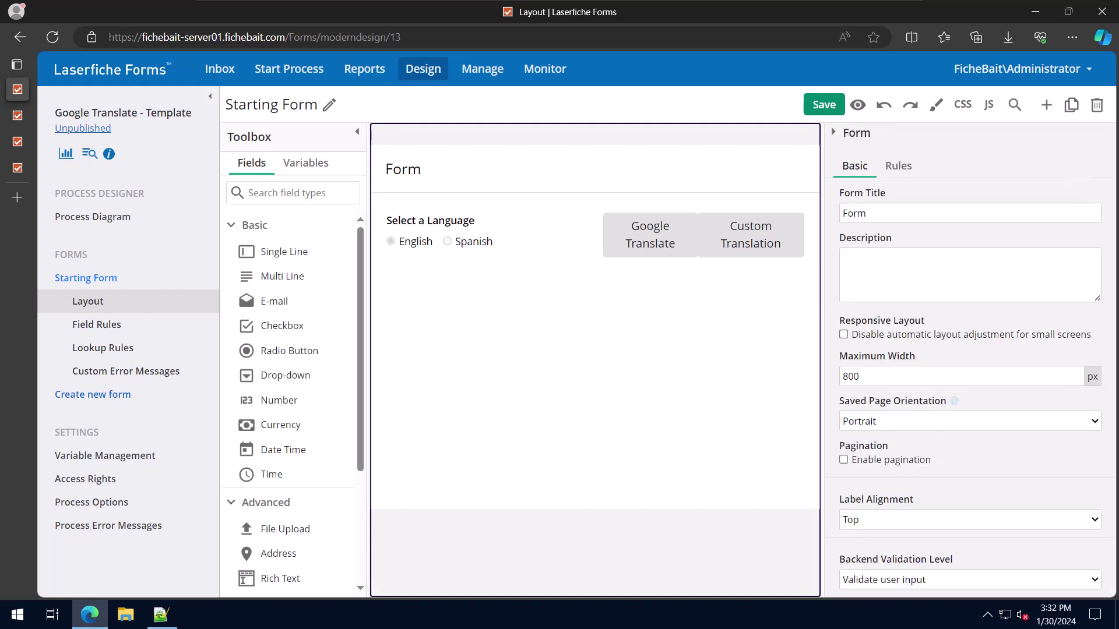
left_click(703, 235)
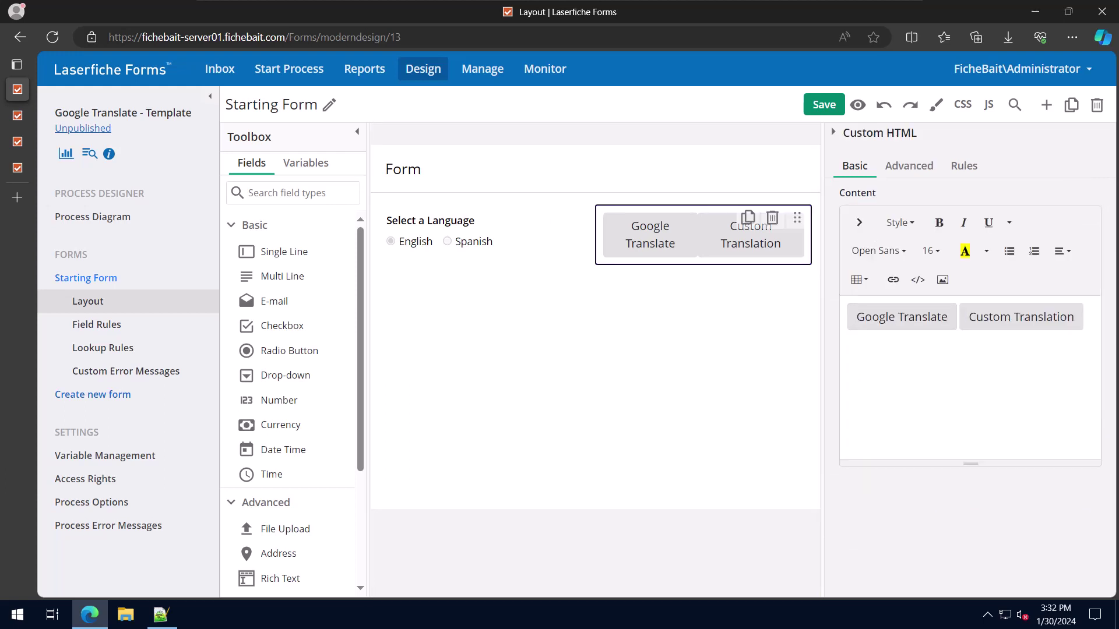
left_click(918, 280)
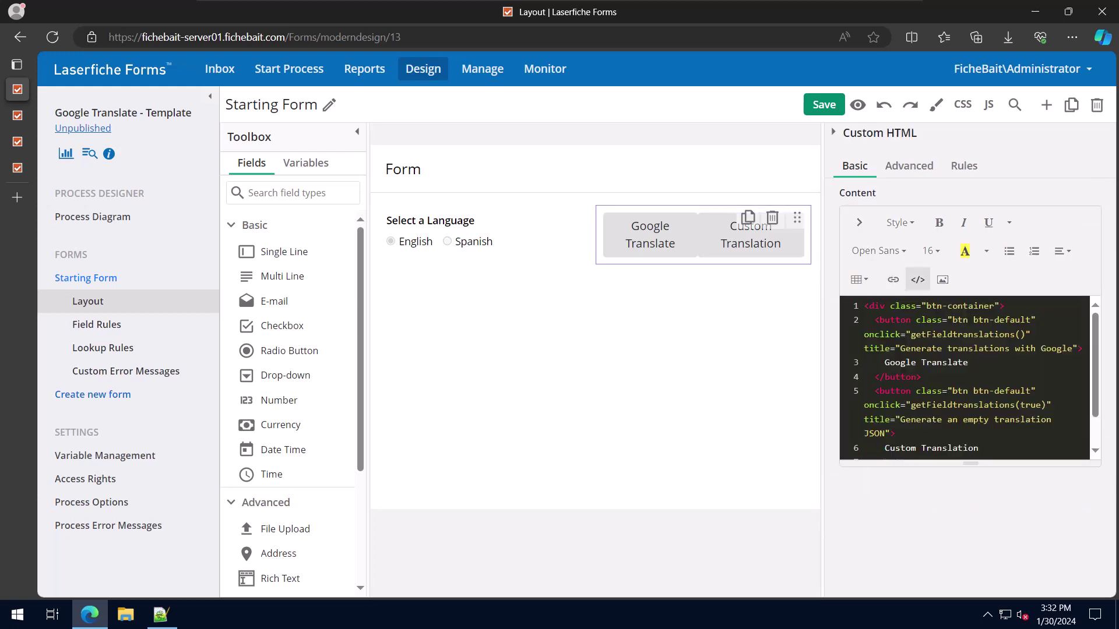
scroll(966, 376, "down", 2)
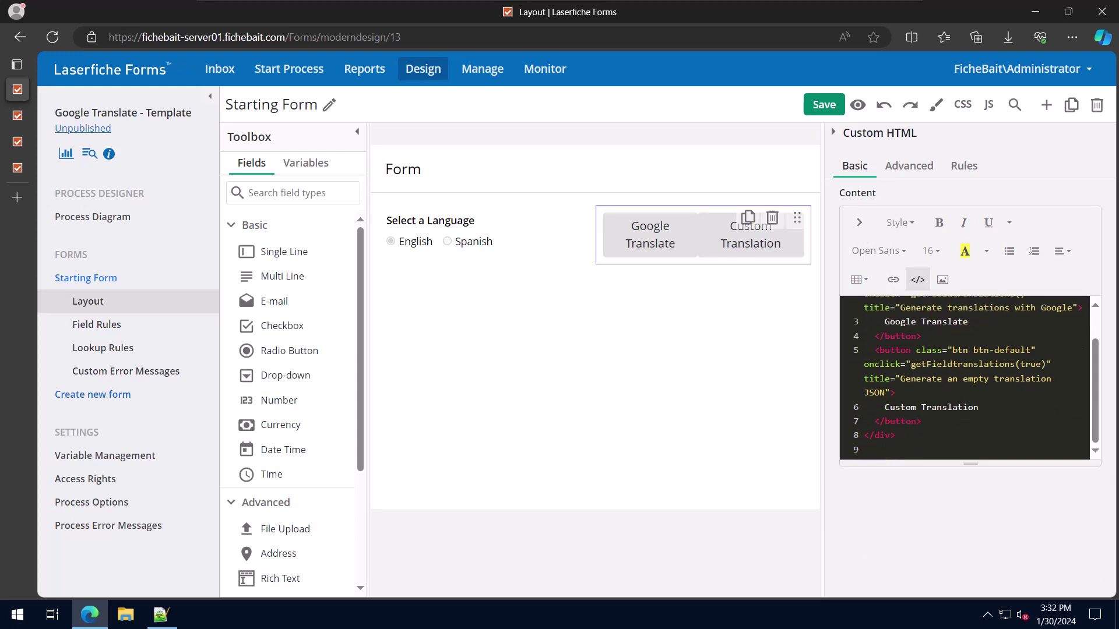
scroll(966, 376, "up", 2)
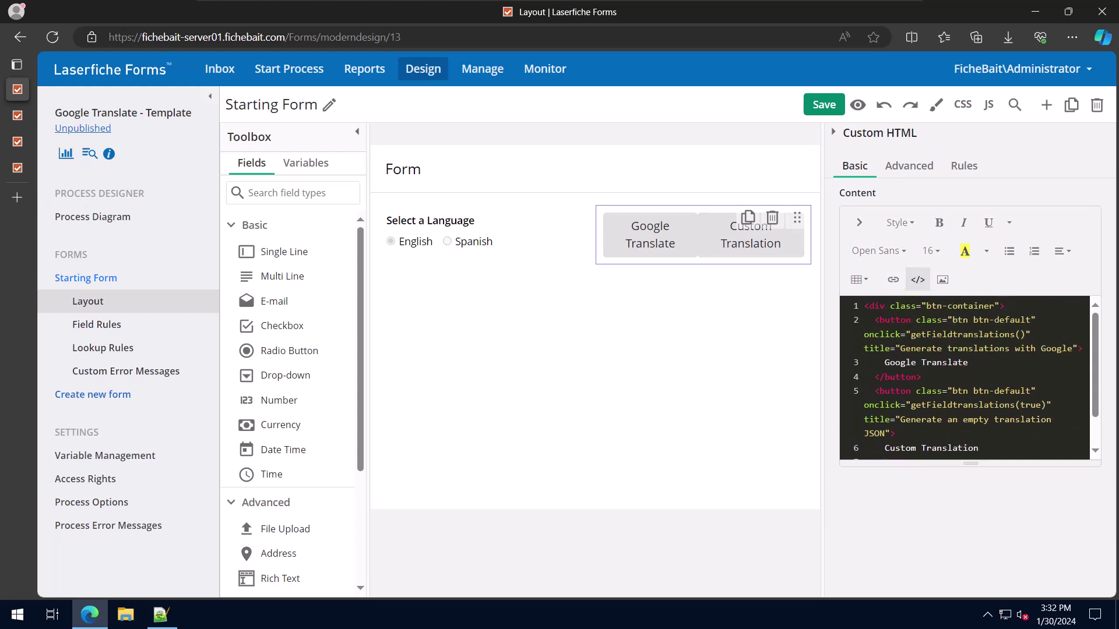
left_click(595, 384)
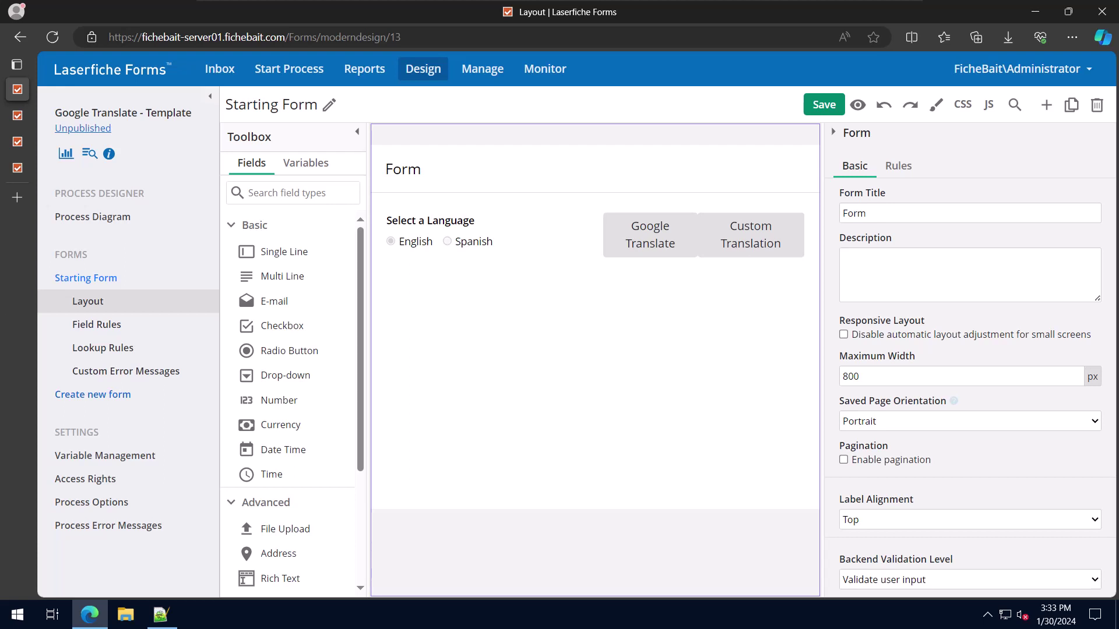
left_click(17, 116)
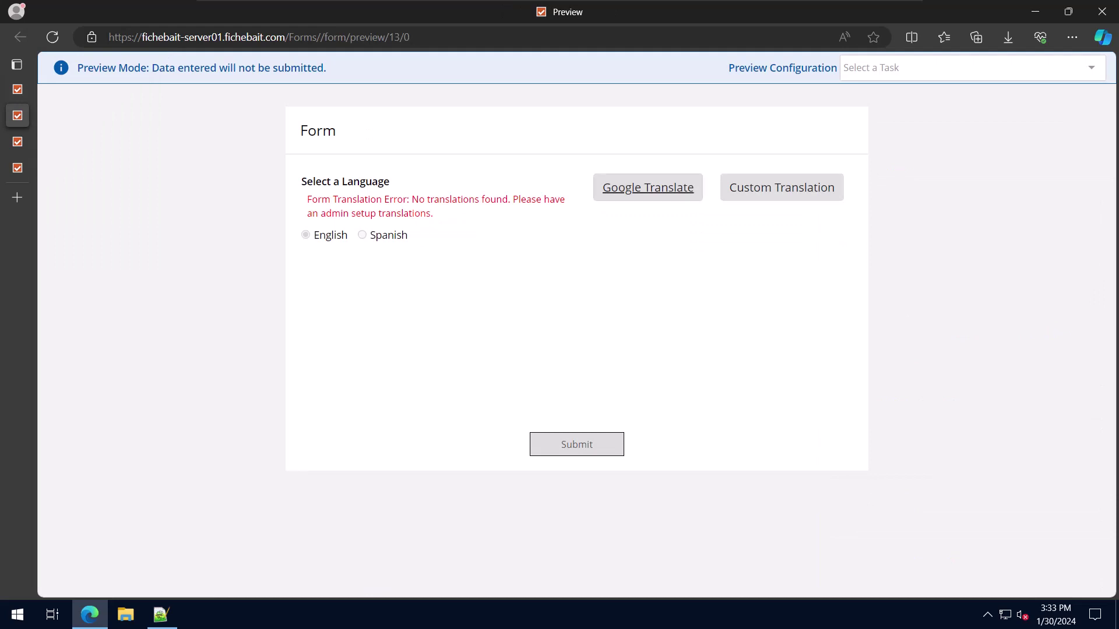
left_click(648, 188)
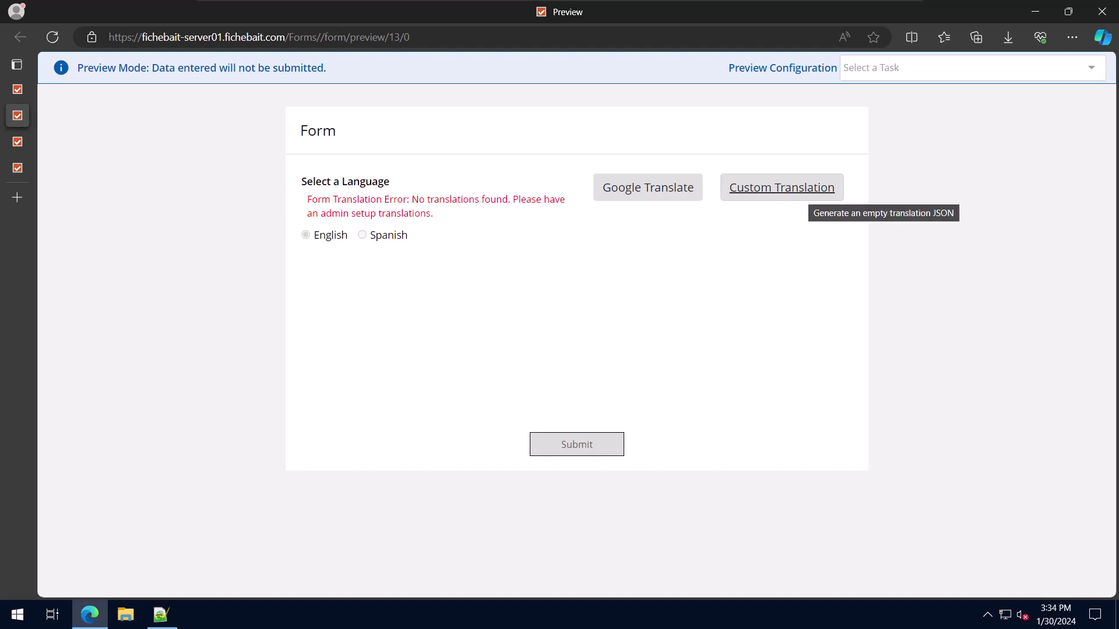
Step: Generate the empty en/es translation JSON via Custom Translation and select all of it for copying
left_click(782, 187)
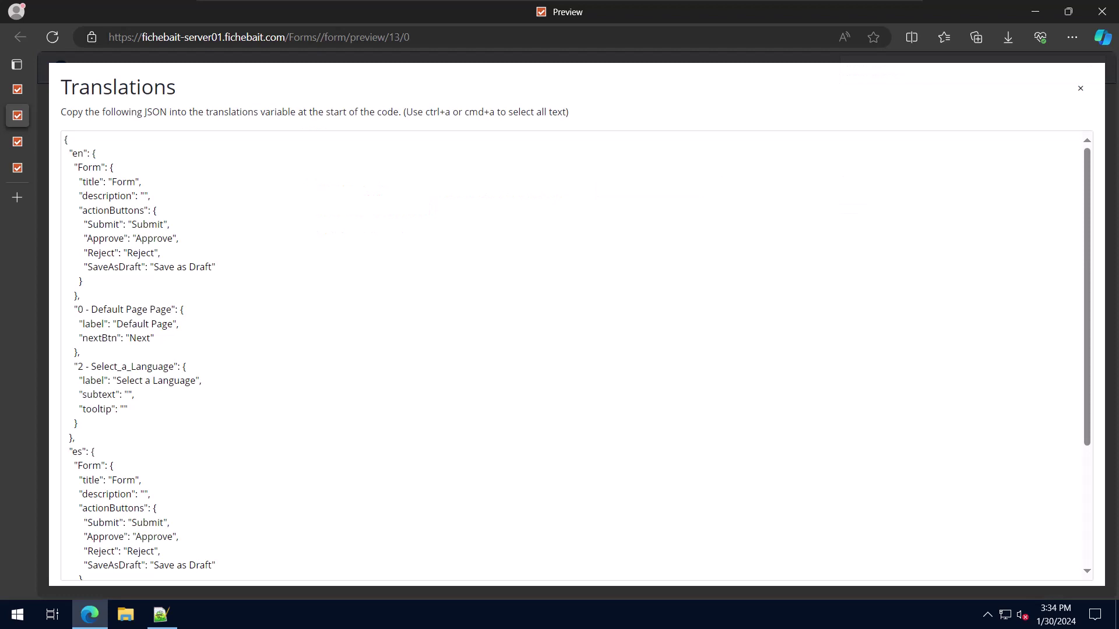
key("ctrl+a")
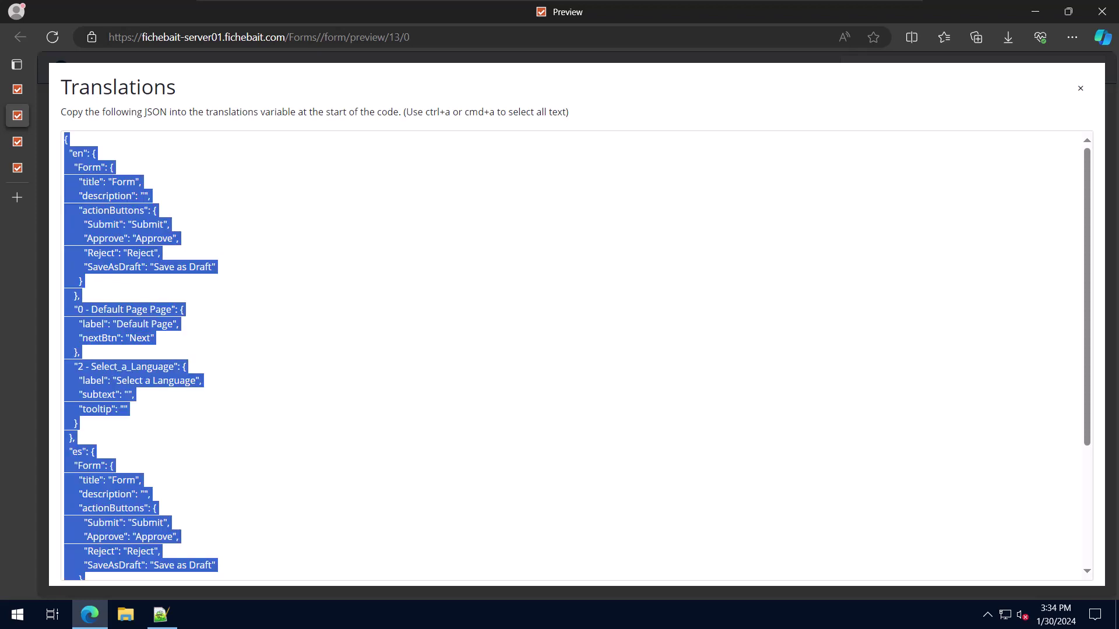
scroll(560, 350, "down", 5)
scroll(559, 351, "down", 5)
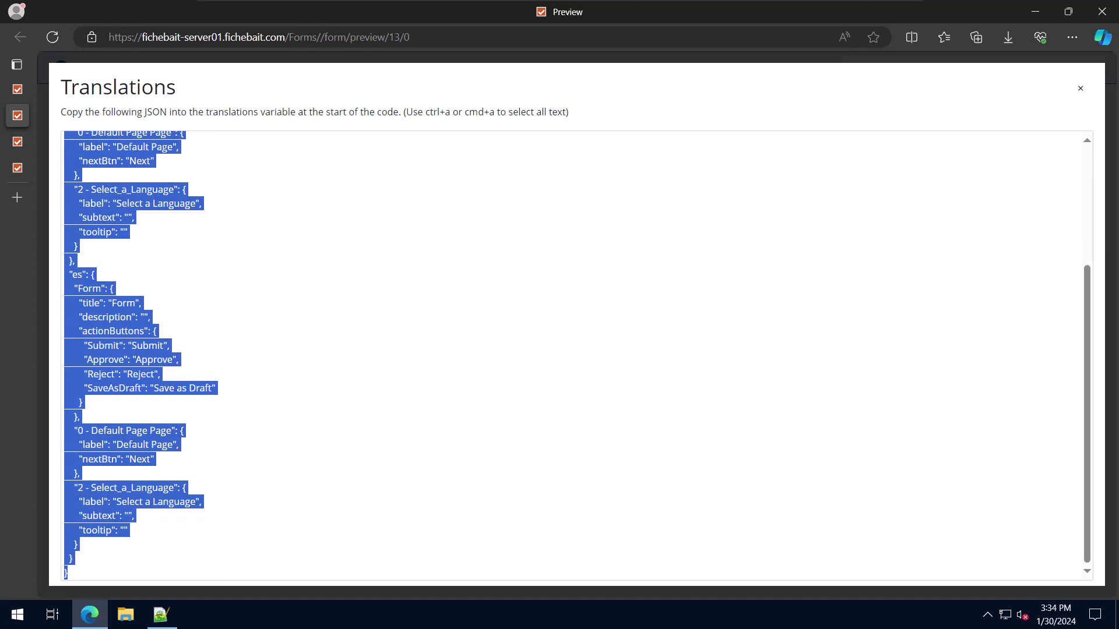
key("Escape")
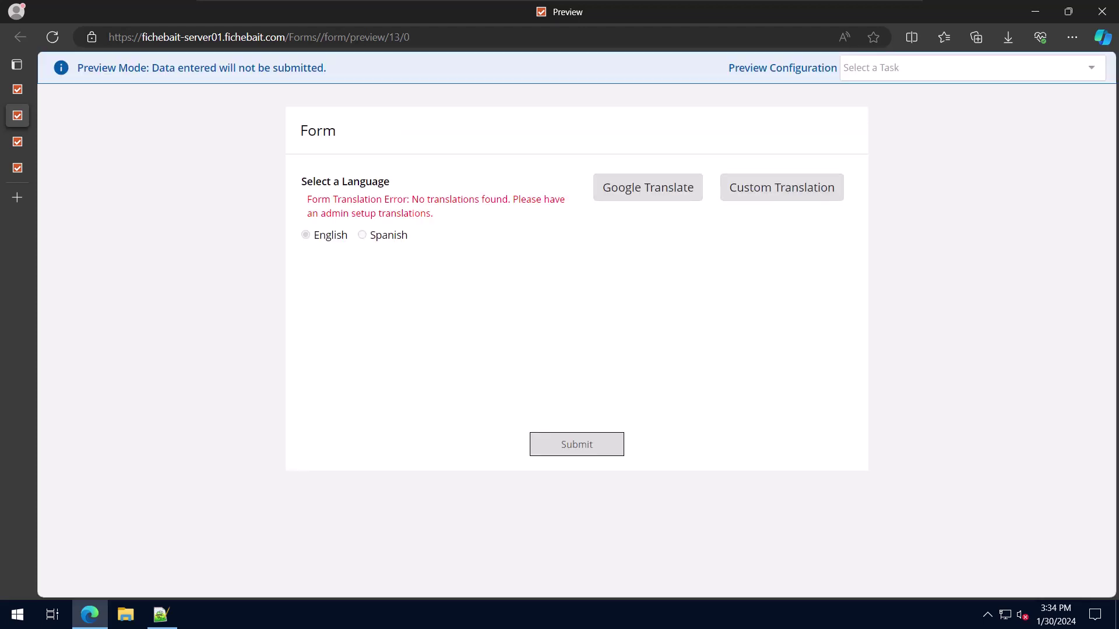
Step: Show the starting form's inline JavaScript in a widened editor panel
left_click(17, 90)
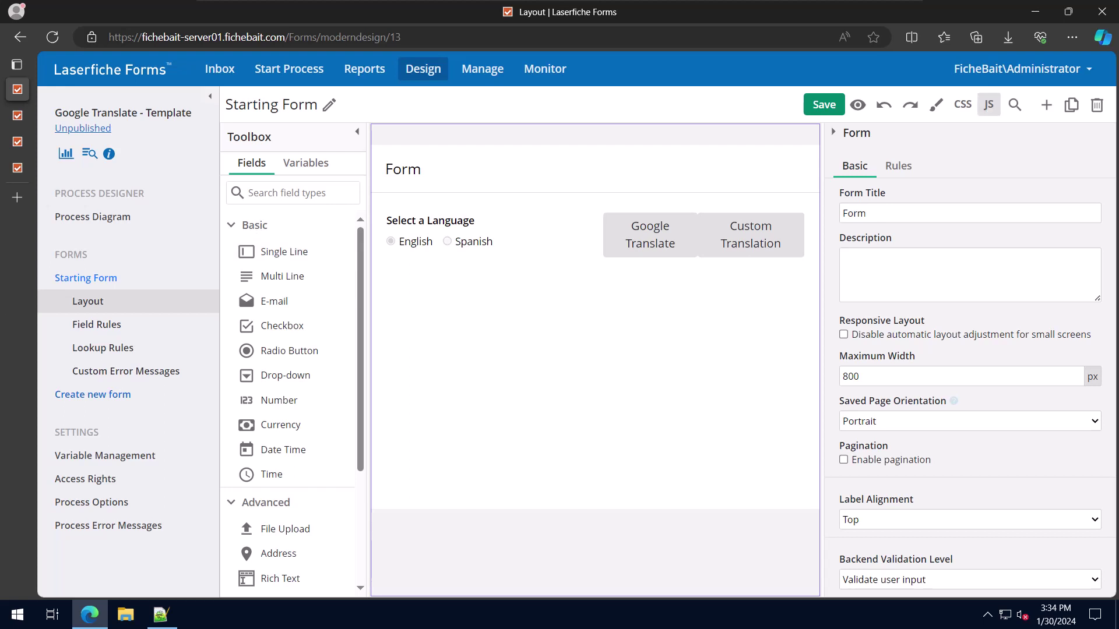
left_click(989, 105)
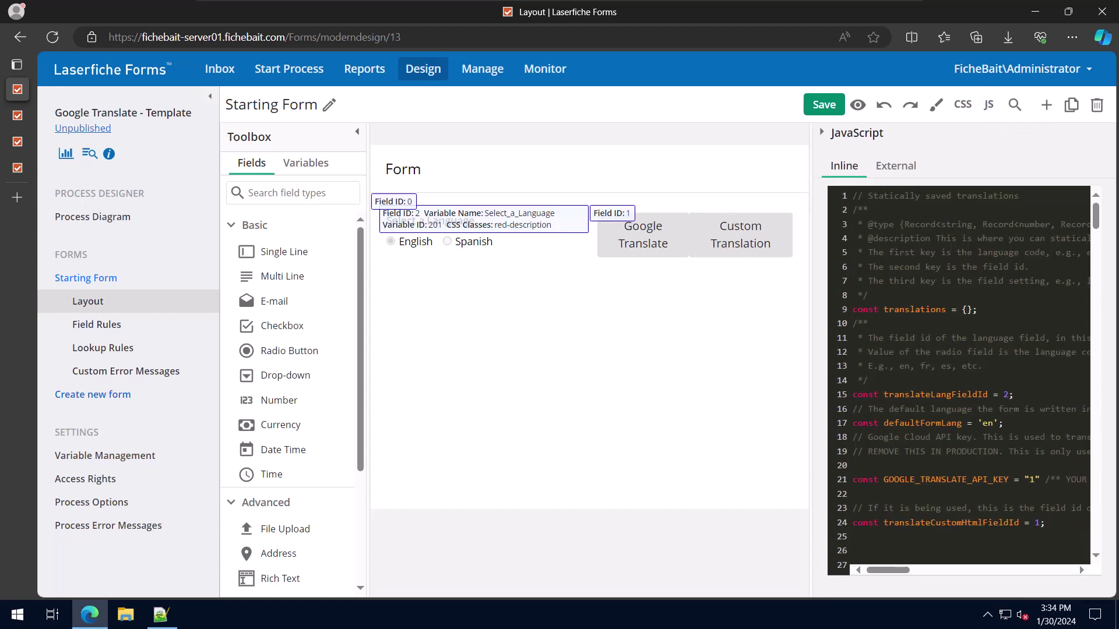
left_click_drag(827, 350, 610, 349)
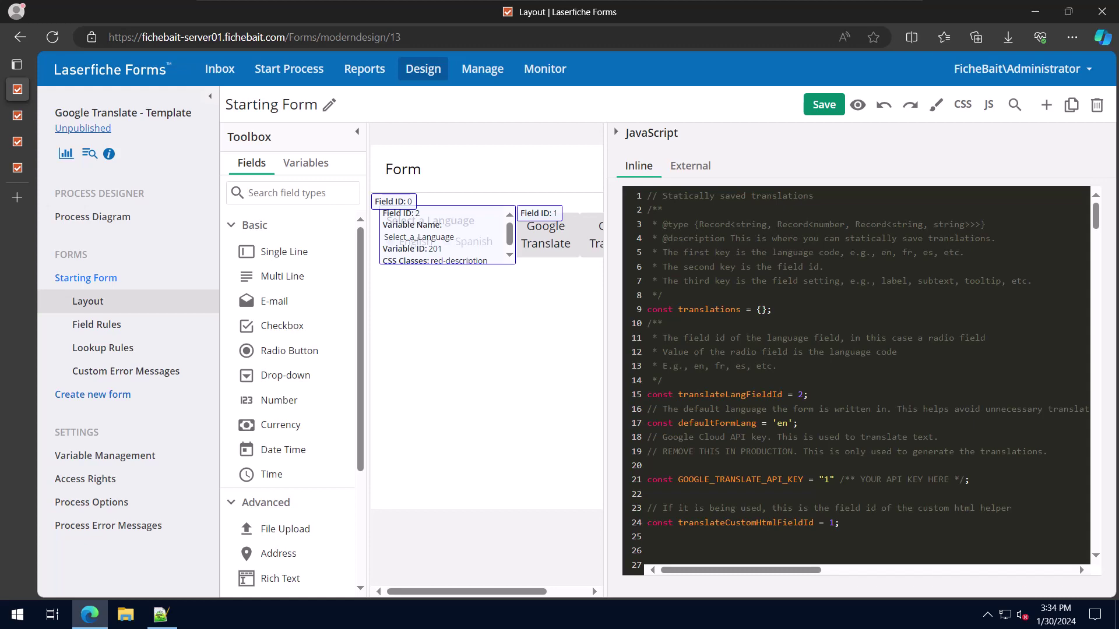
scroll(858, 376, "down", 2)
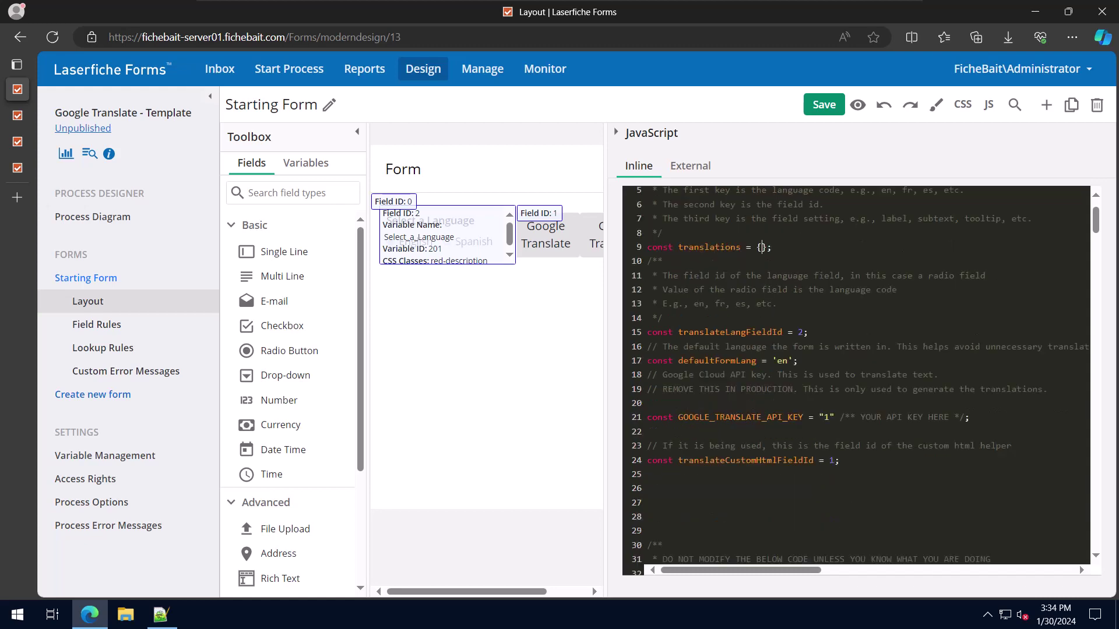
scroll(857, 376, "down", 2)
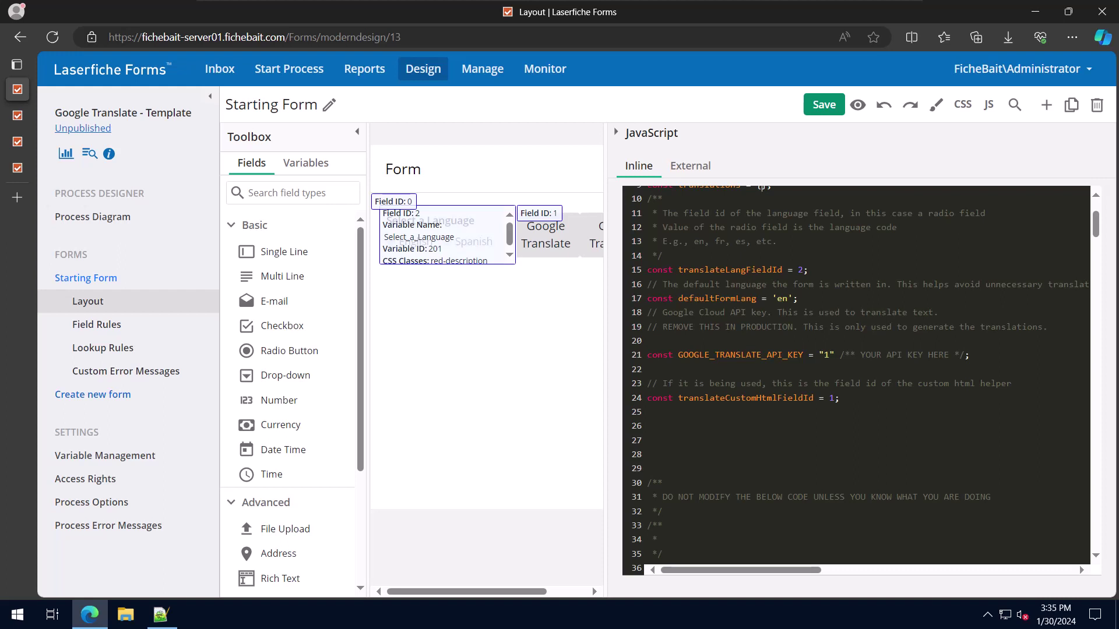
scroll(856, 376, "down", 2)
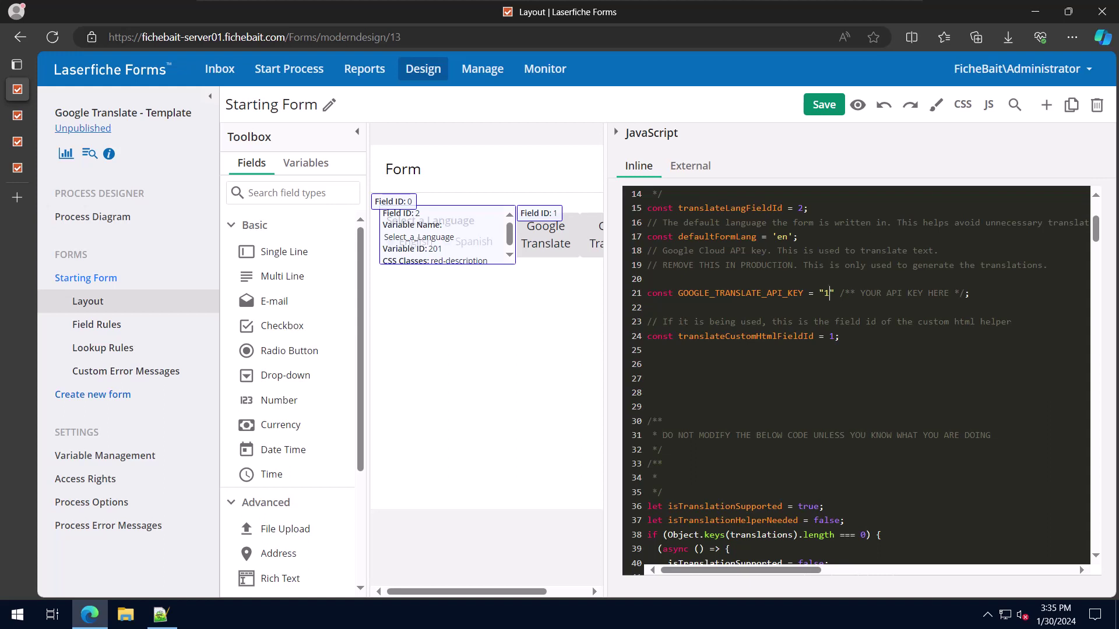
Step: Clear the placeholder Google API key so the script holds const translations = {};
key("BackSpace")
scroll(856, 376, "down", 3)
scroll(857, 377, "down", 2)
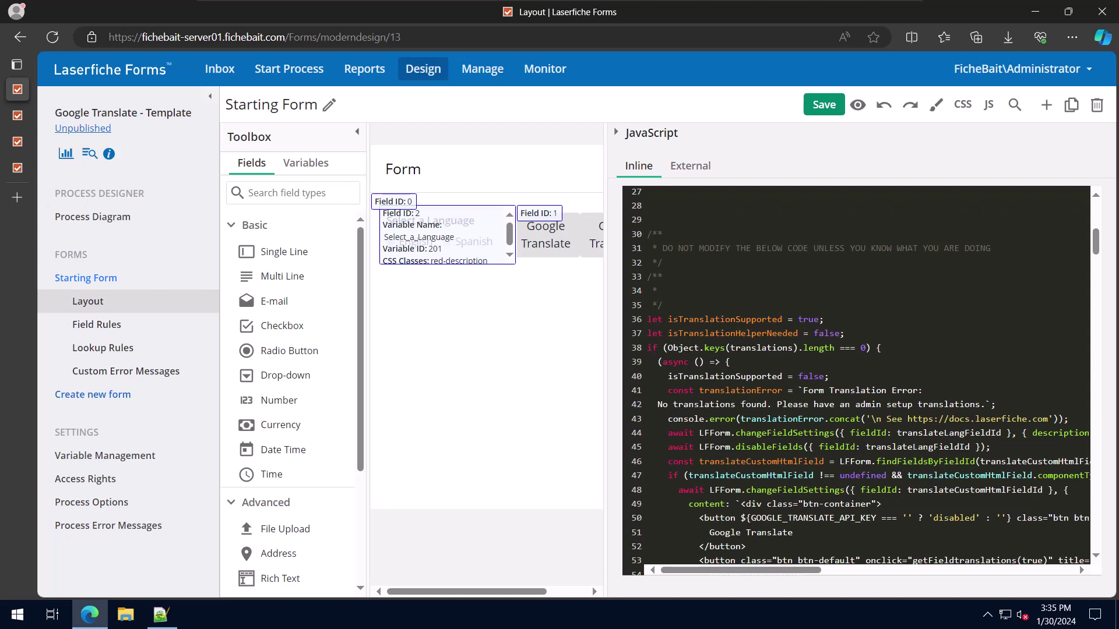
scroll(857, 376, "down", 2)
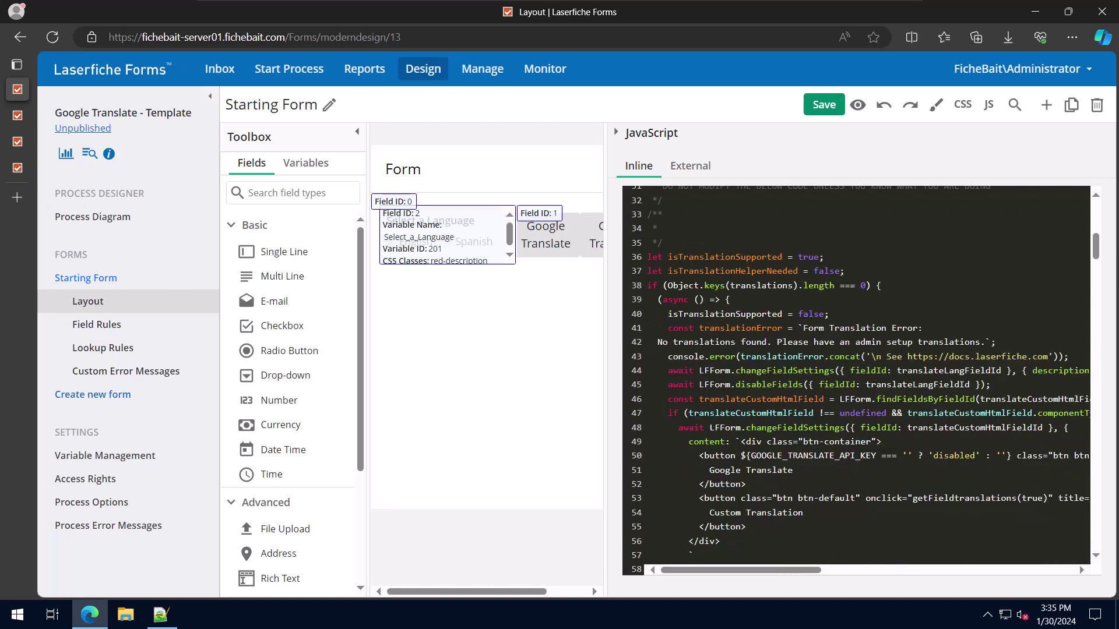
scroll(856, 377, "up", 3)
scroll(857, 376, "up", 3)
scroll(856, 376, "up", 2)
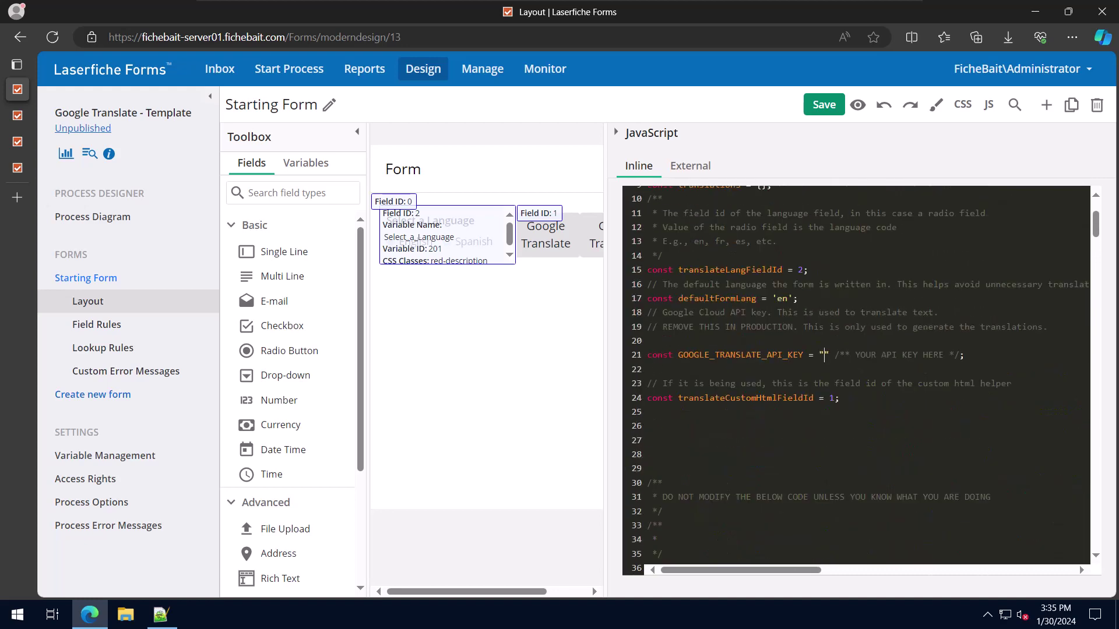
scroll(858, 376, "up", 3)
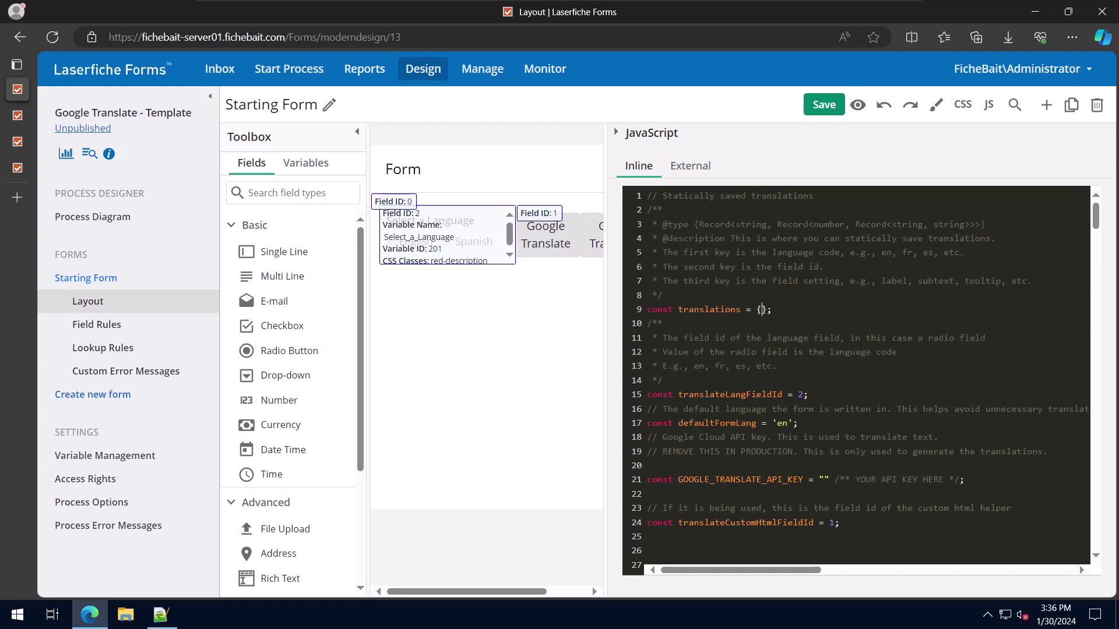
Step: Paste the en/es translation JSON into the translations constant, then move to the sample's With Translations form
key("ctrl+v")
scroll(857, 376, "up", 4)
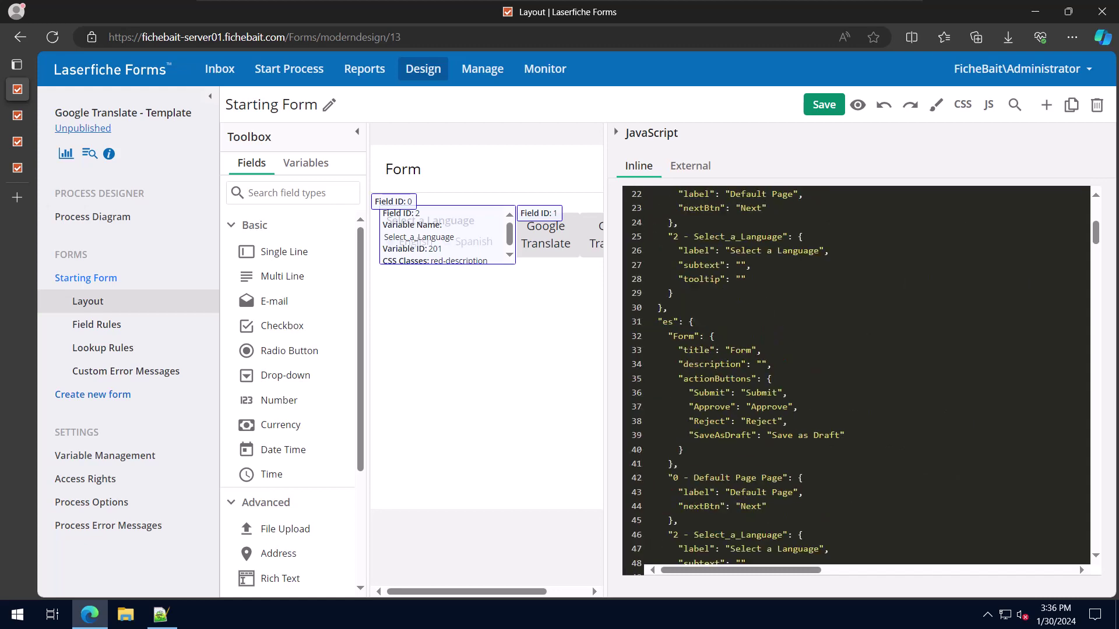
scroll(857, 376, "up", 4)
scroll(857, 375, "up", 4)
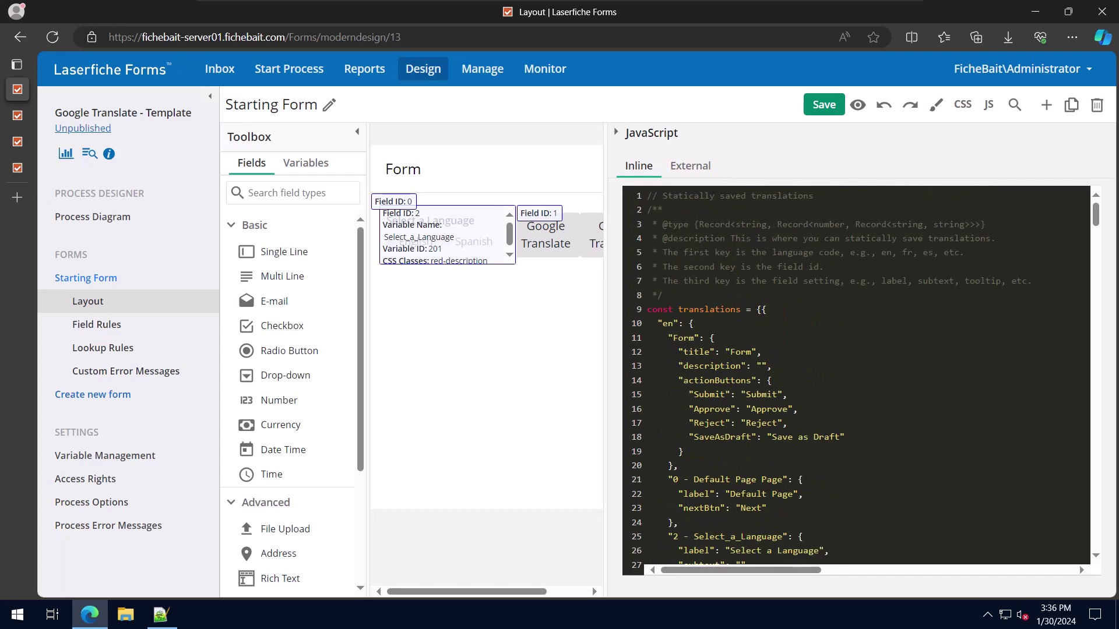
scroll(857, 376, "down", 2)
scroll(858, 376, "down", 3)
scroll(857, 376, "down", 3)
scroll(856, 376, "down", 3)
scroll(856, 377, "down", 2)
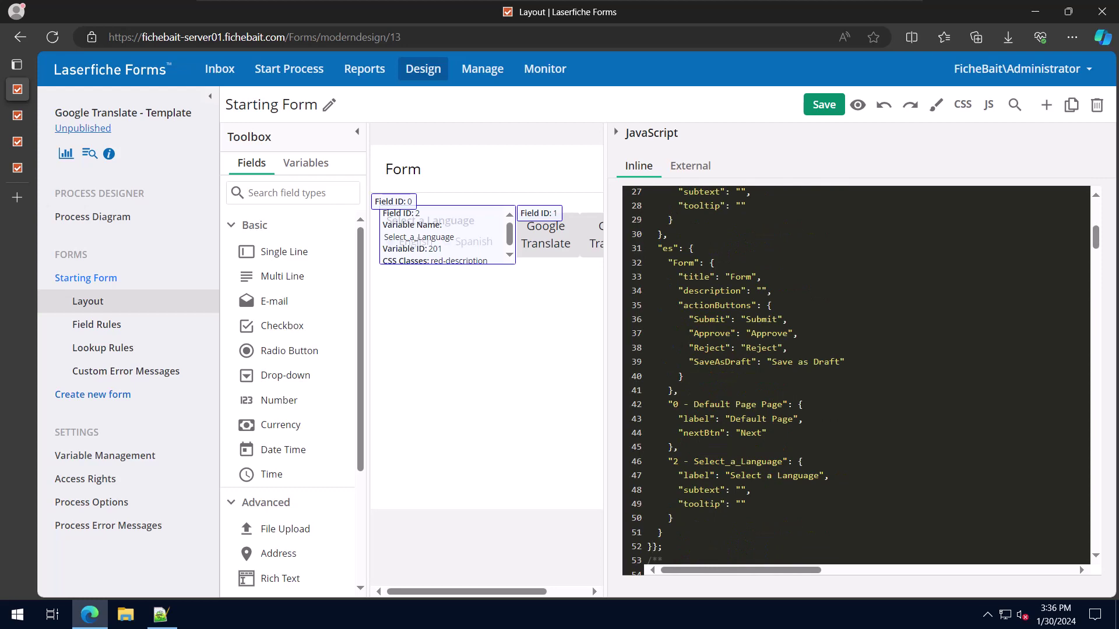
left_click(17, 142)
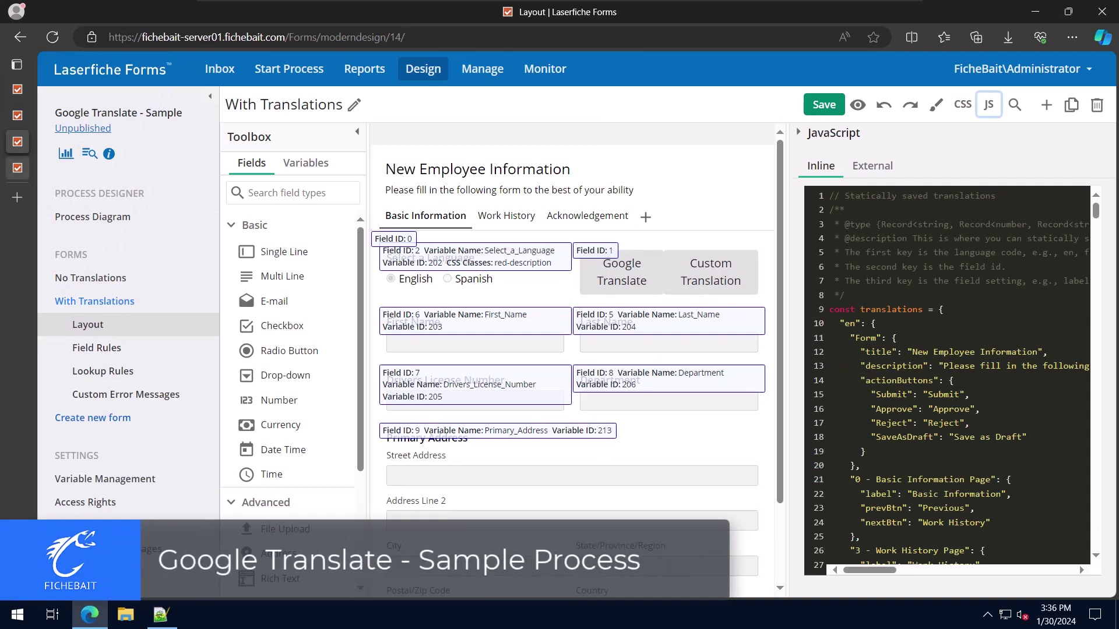
Step: Preview the New Employee Information form in English across Basic Information, Work History and Acknowledgement
left_click(16, 167)
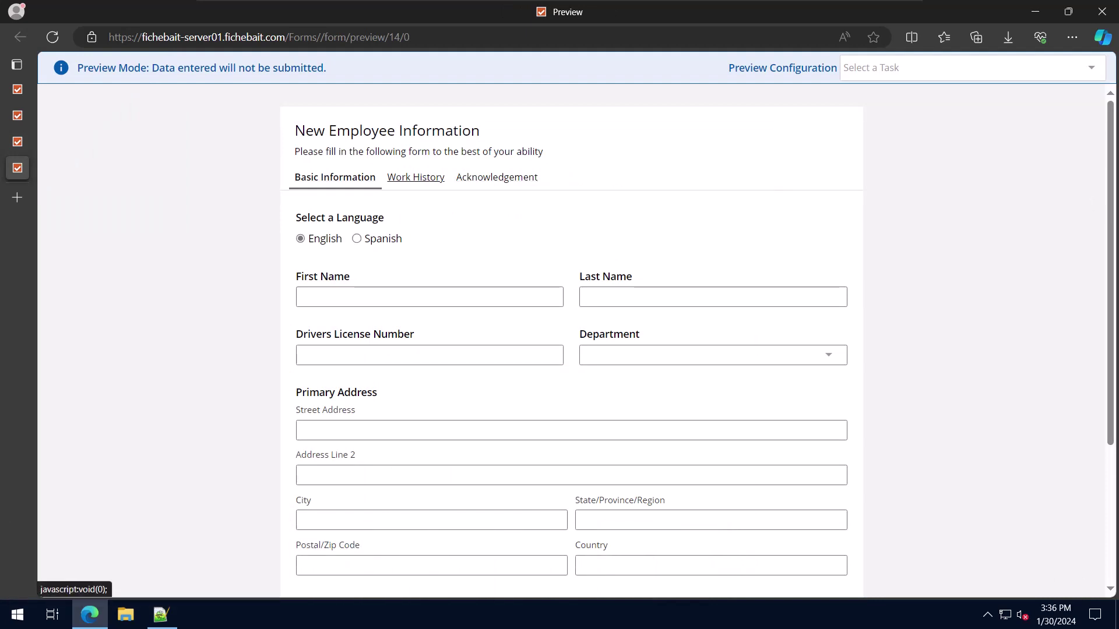
scroll(569, 350, "down", 1)
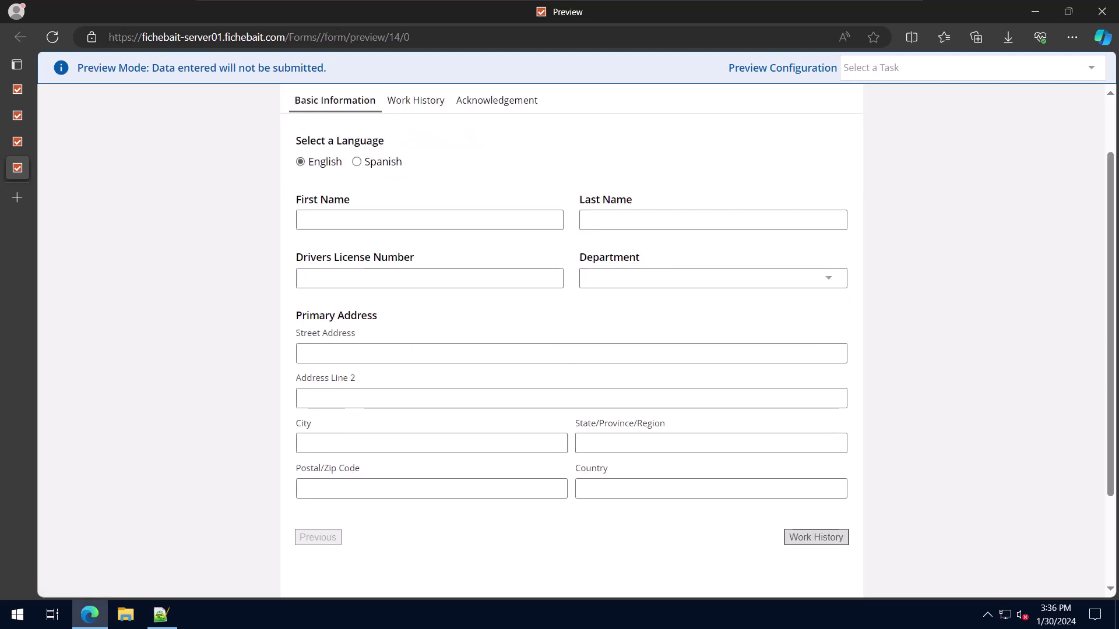
left_click(712, 278)
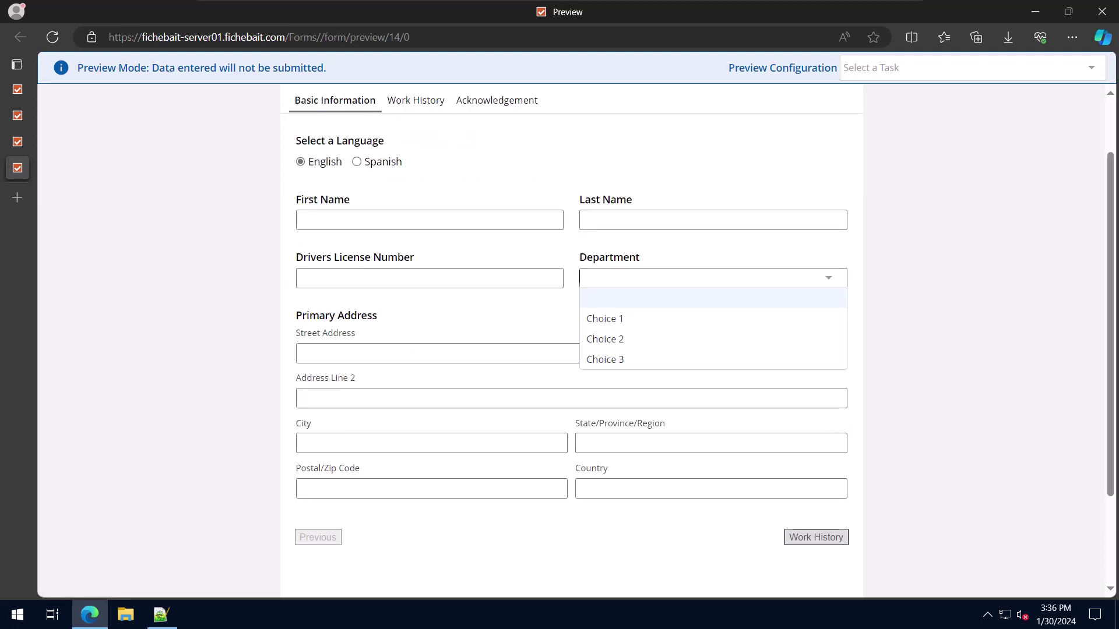
key("Escape")
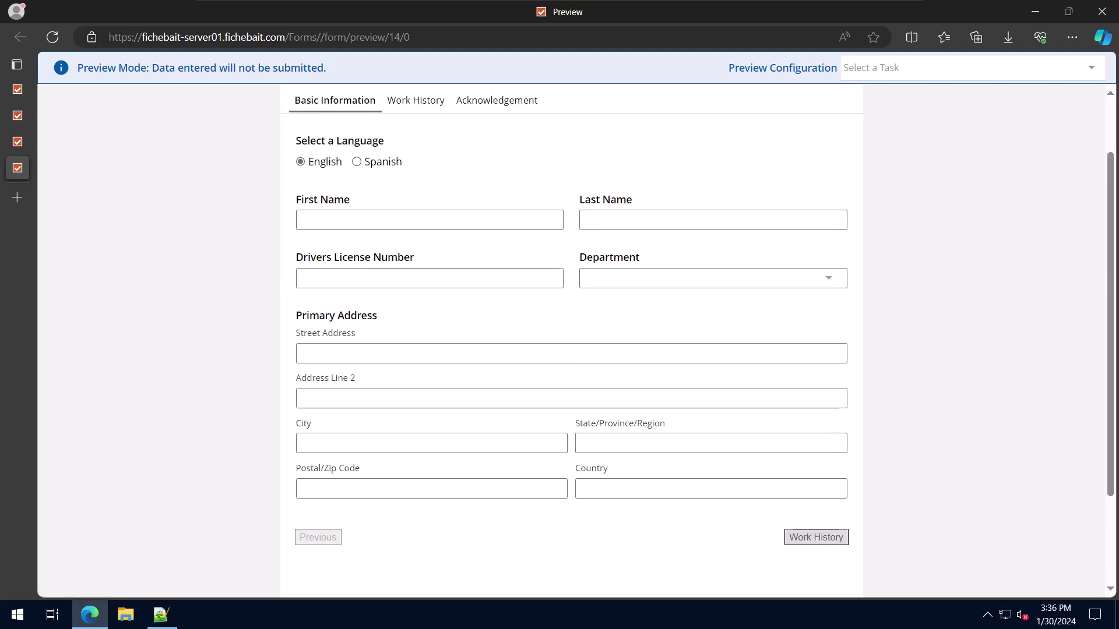
scroll(573, 350, "up", 2)
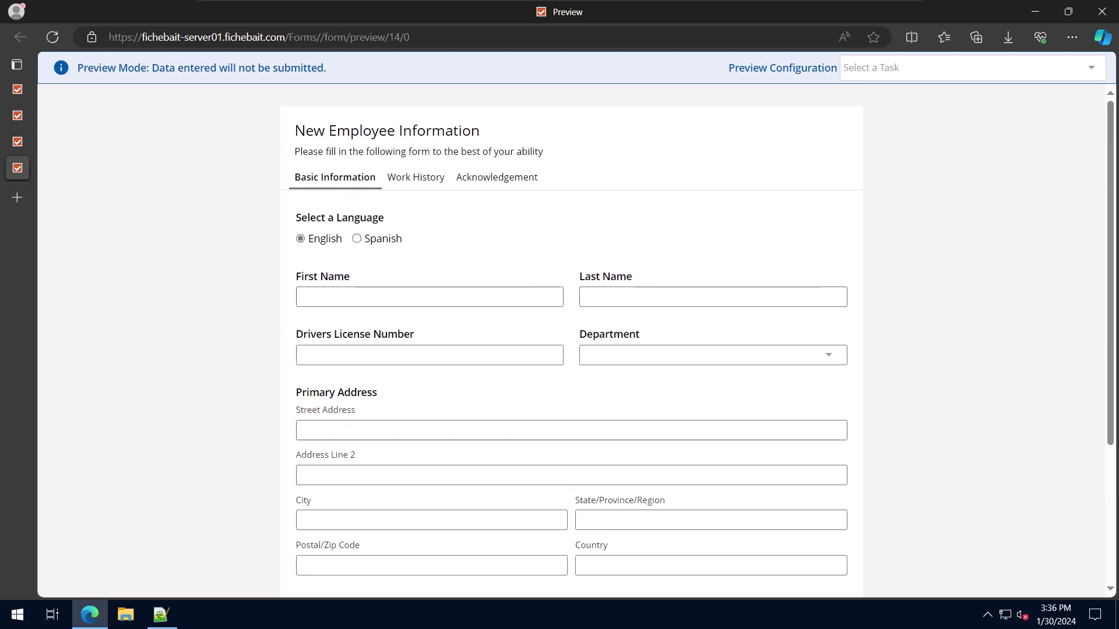
left_click(415, 176)
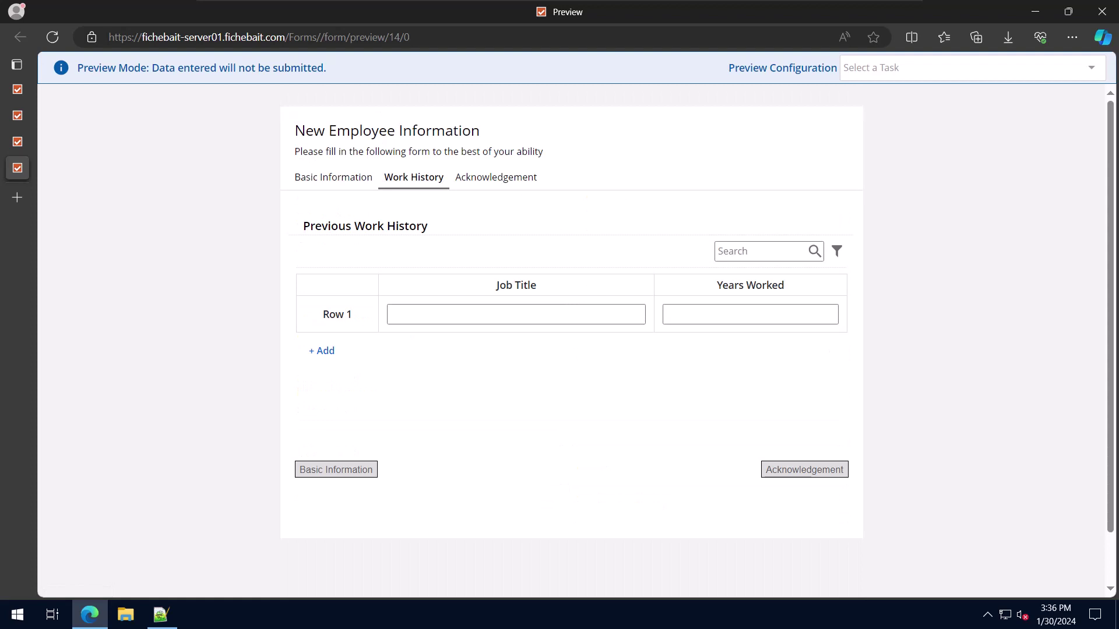
left_click(496, 177)
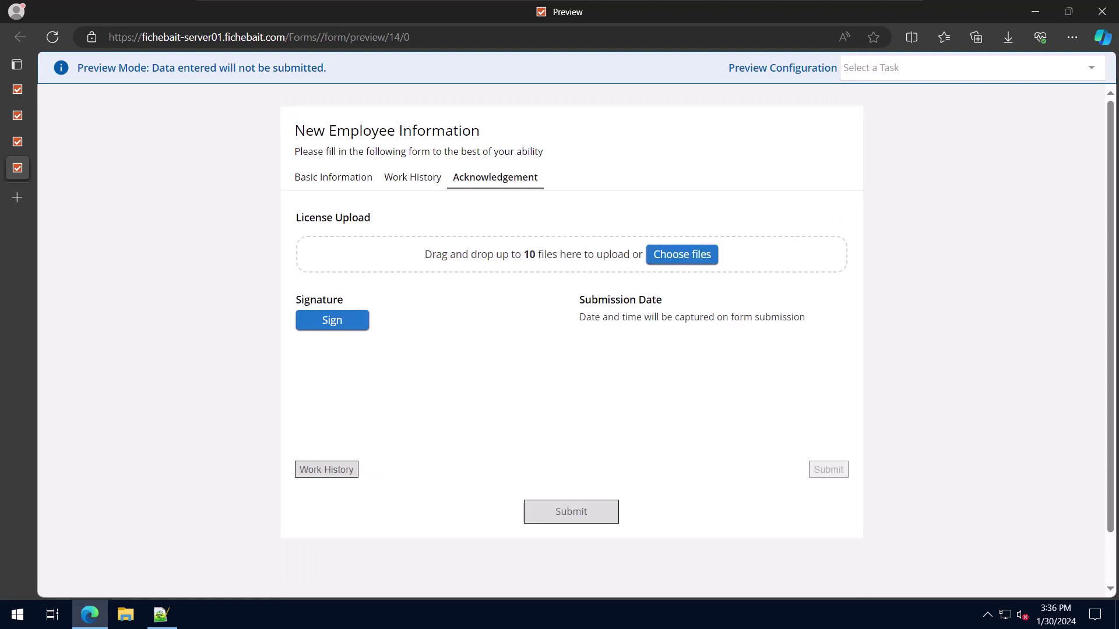
left_click(334, 176)
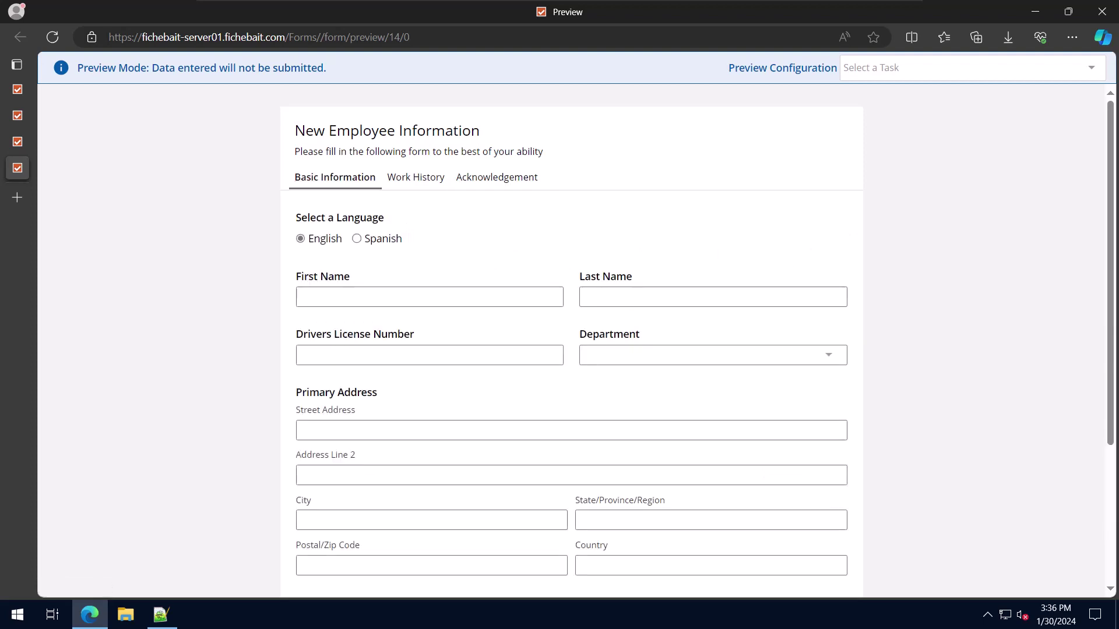
Step: Switch the language to Spanish and review Información básica, Historial de trabajo and Reconocimiento pages
left_click(357, 238)
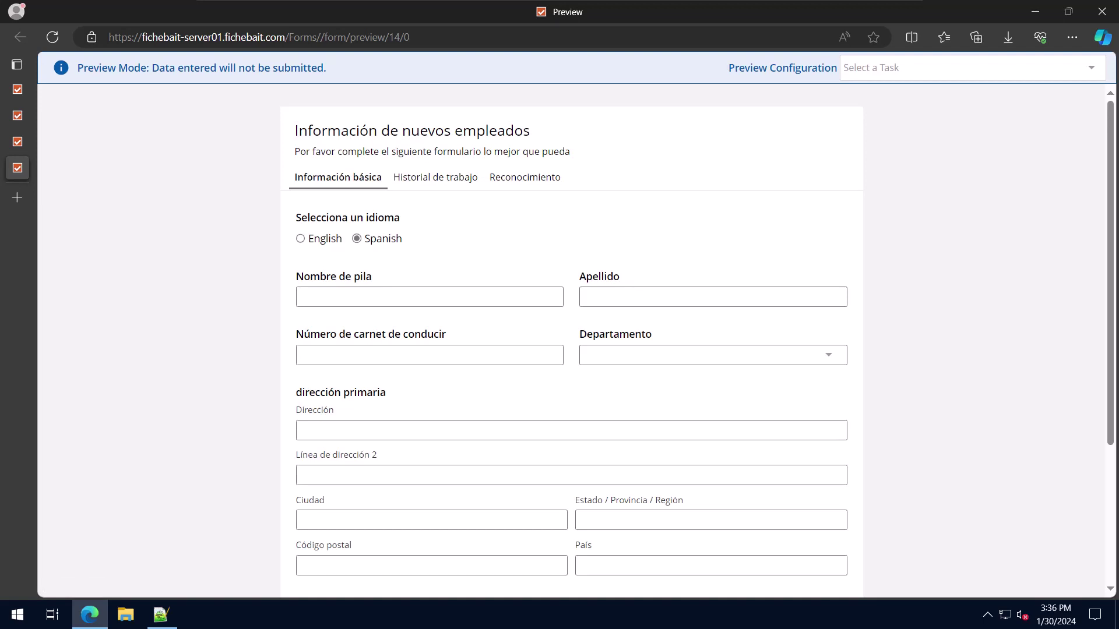
key("Tab")
key("Tab")
key("Tab")
key("Tab")
scroll(572, 349, "down", 2)
scroll(572, 350, "down", 1)
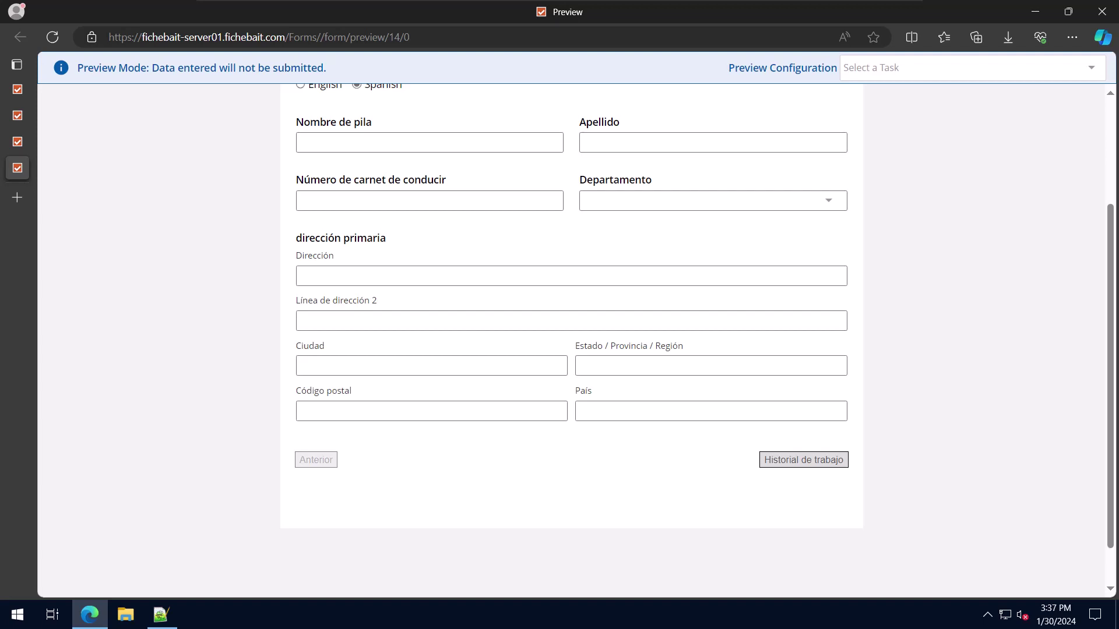
scroll(572, 350, "up", 3)
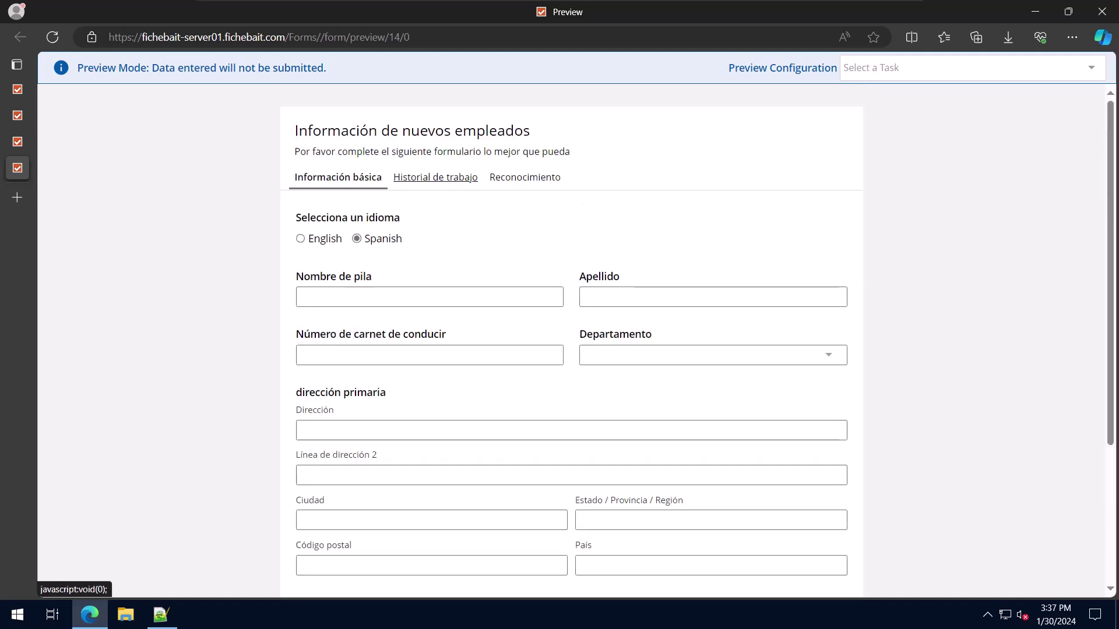
left_click(435, 177)
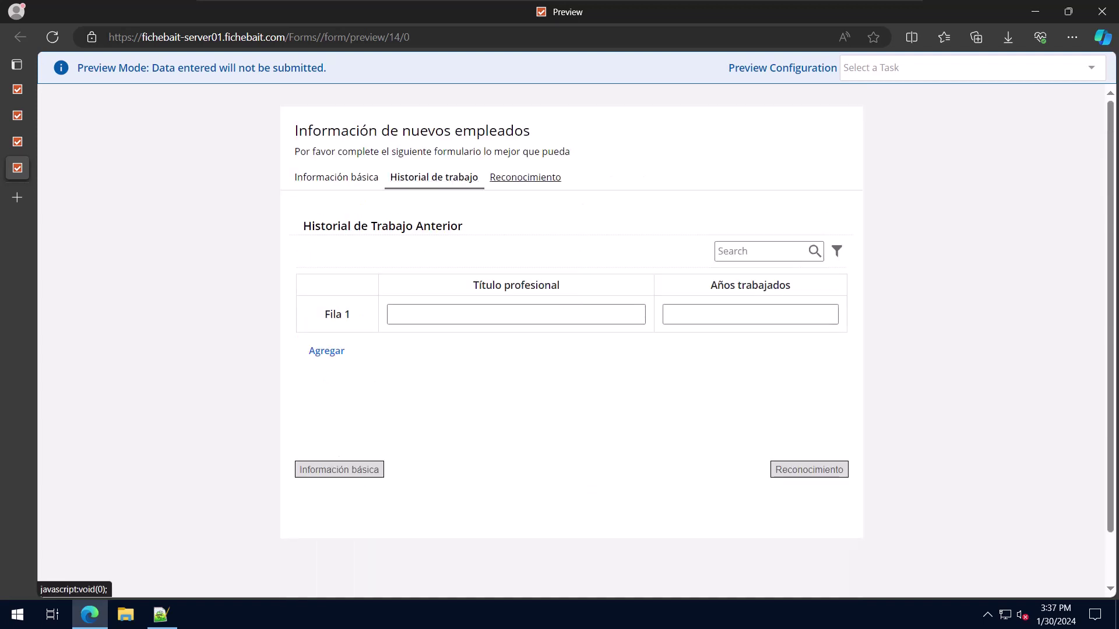
left_click(525, 177)
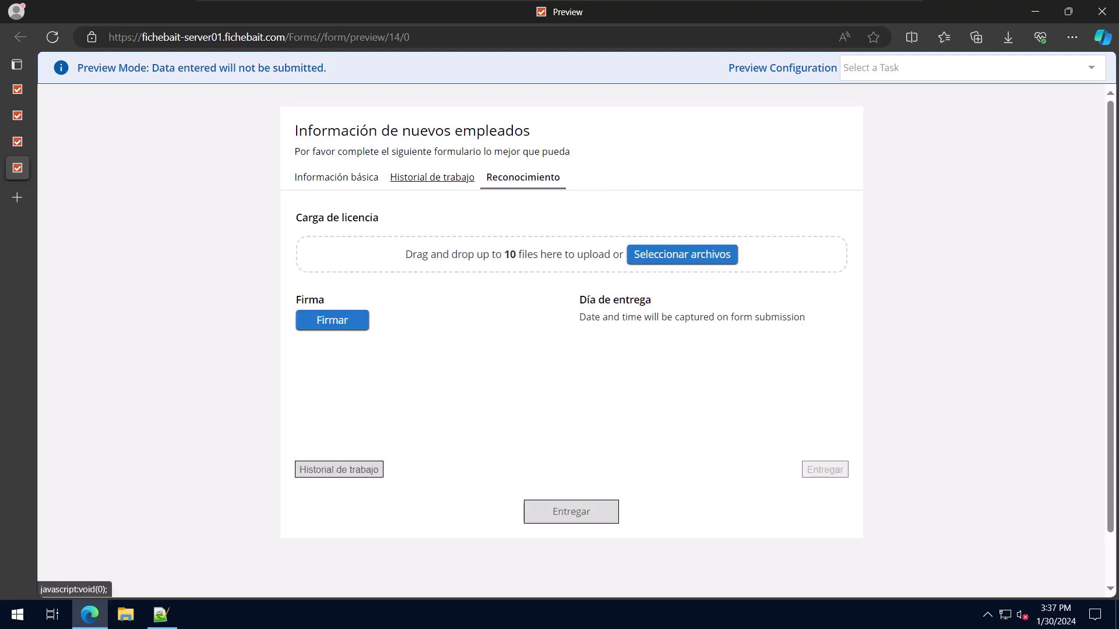
left_click(432, 177)
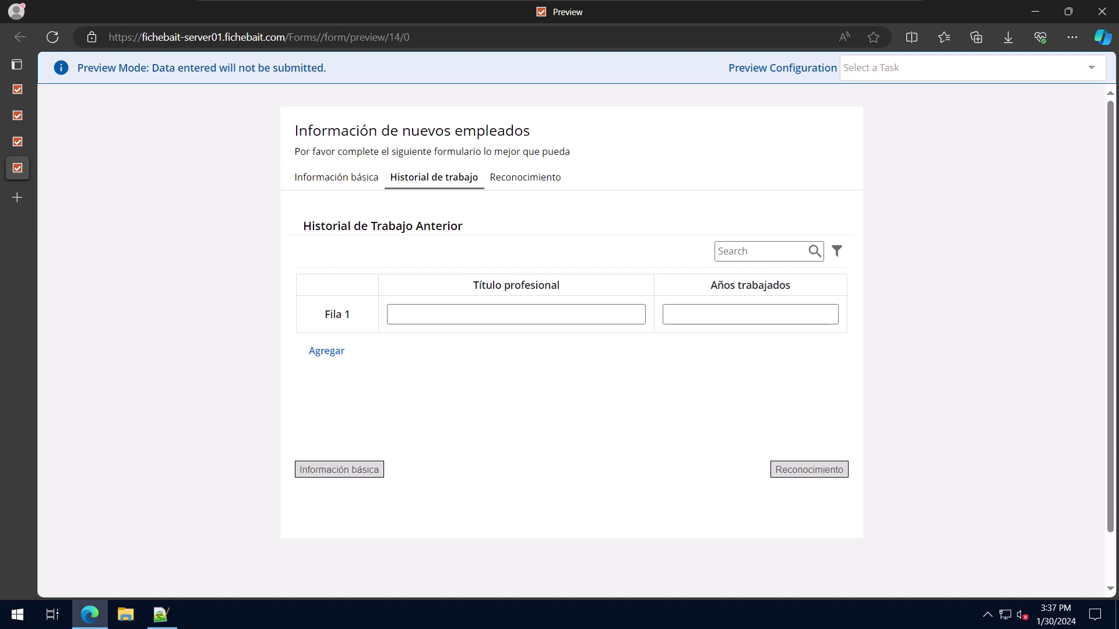
left_click(525, 177)
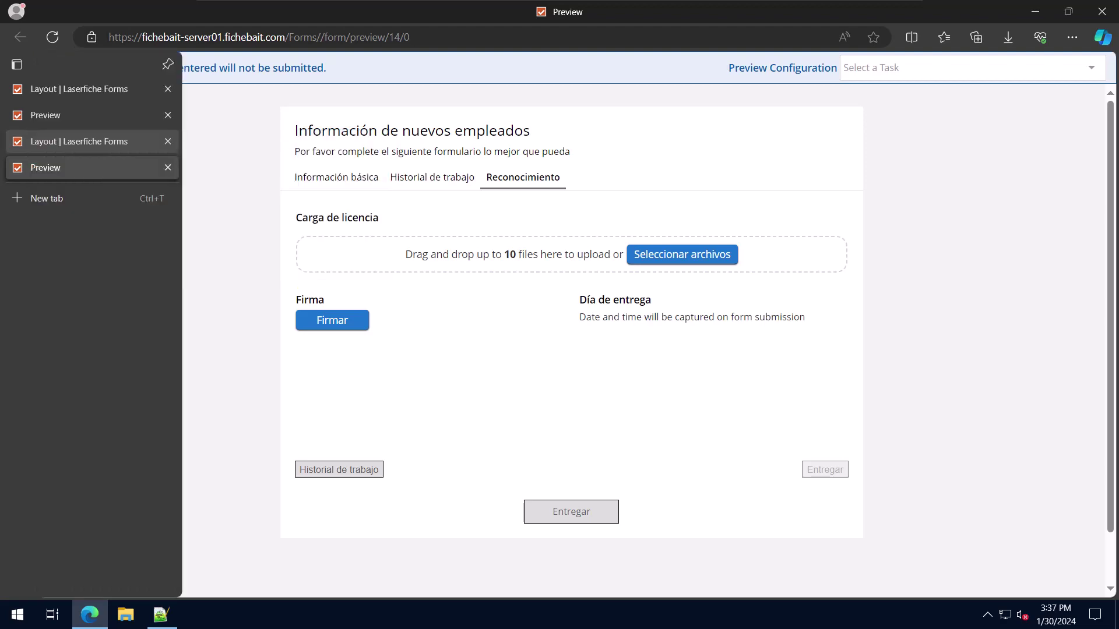
left_click(78, 140)
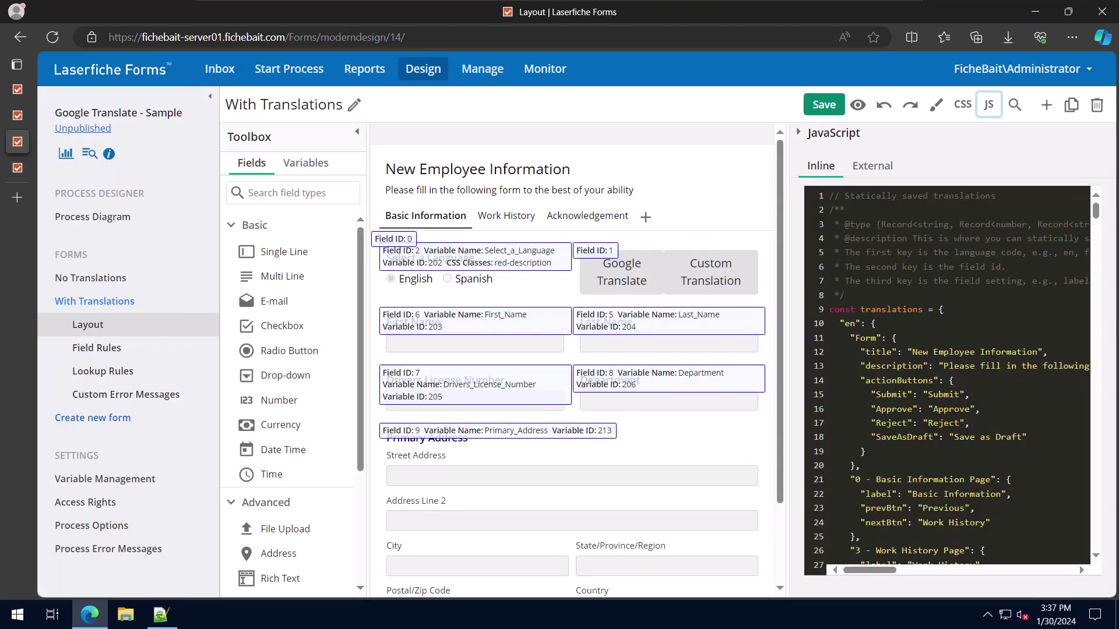
left_click_drag(793, 132, 613, 131)
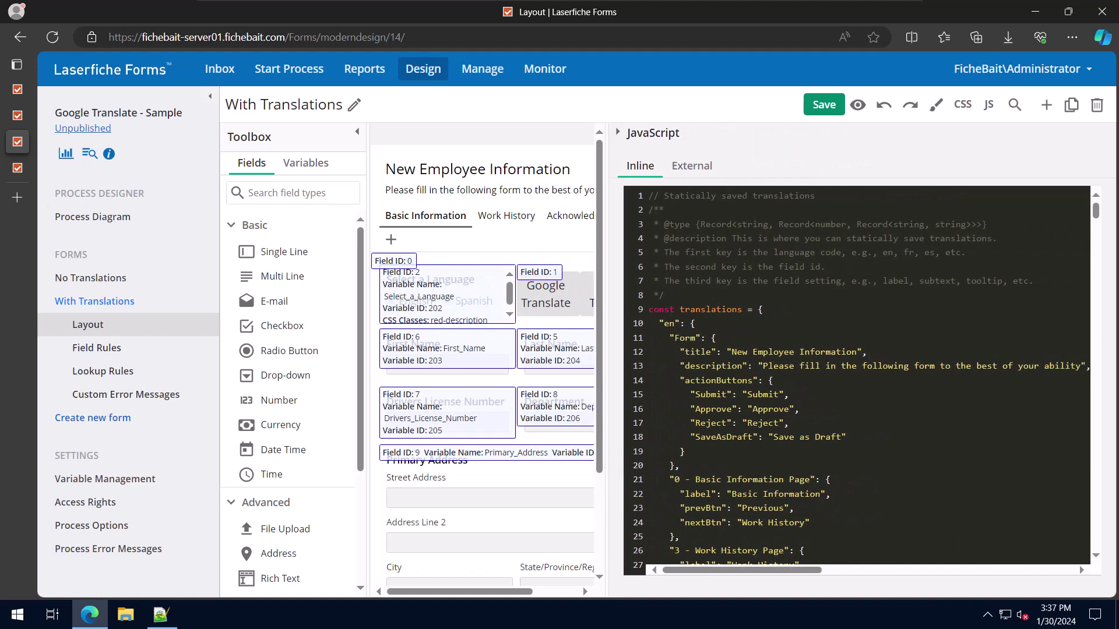
scroll(857, 376, "down", 2)
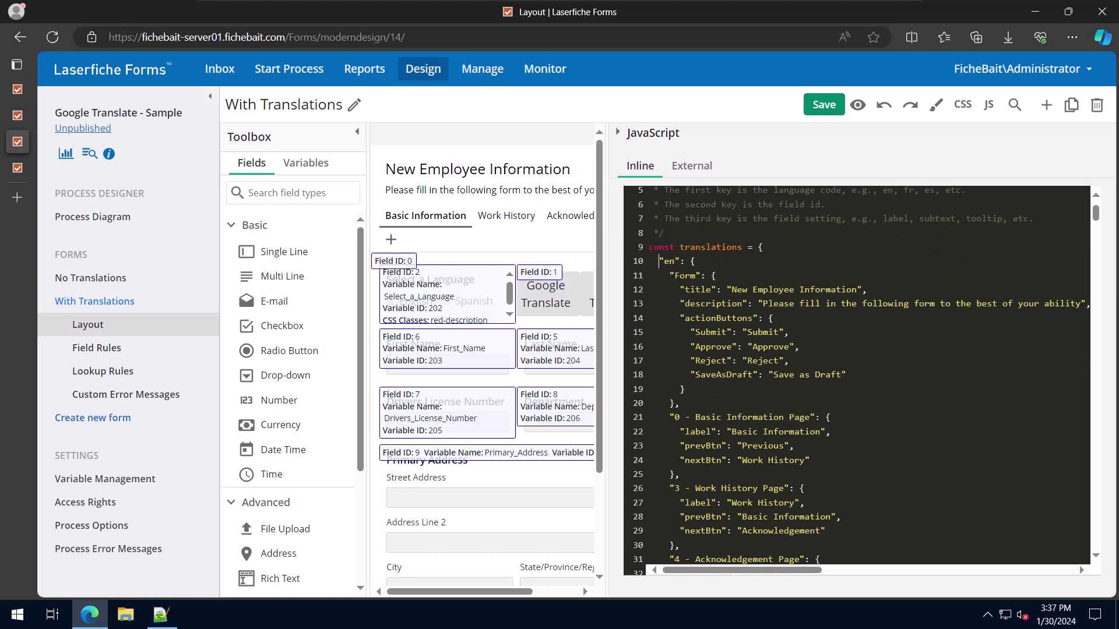
key("shift+Right")
key("shift+Right")
key("shift+Right")
key("shift+Right")
key("shift+Right")
key("Left")
key("shift+Down")
key("shift+Down")
key("shift+Down")
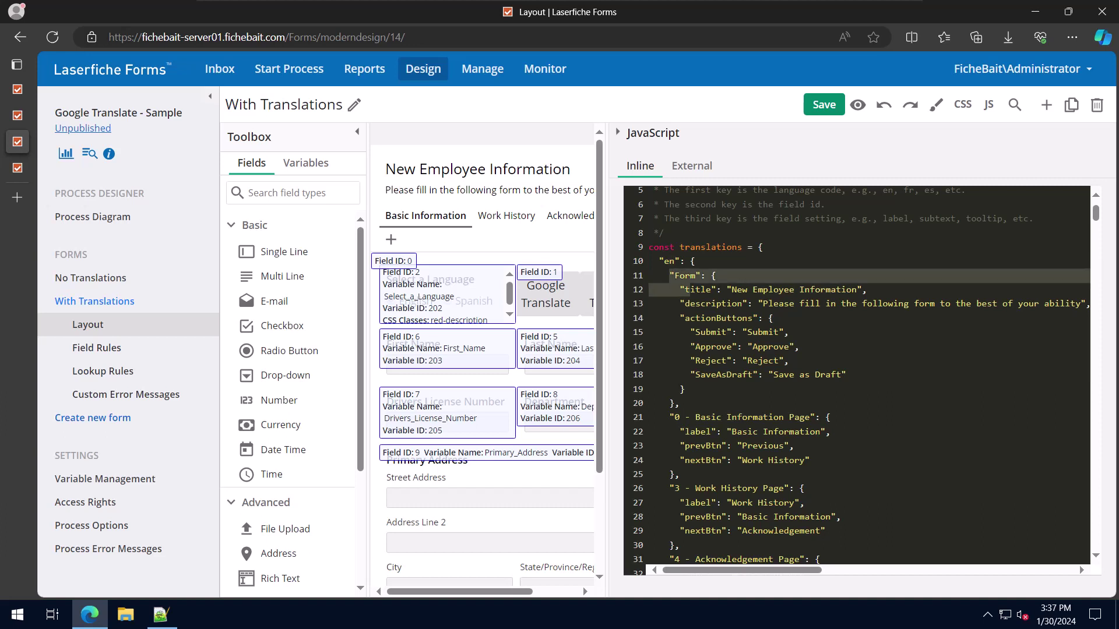
key("shift+Down")
key("shift+Down")
key("shift+Down")
key("shift+Down")
key("shift+Down")
key("shift+Down")
key("shift+Down")
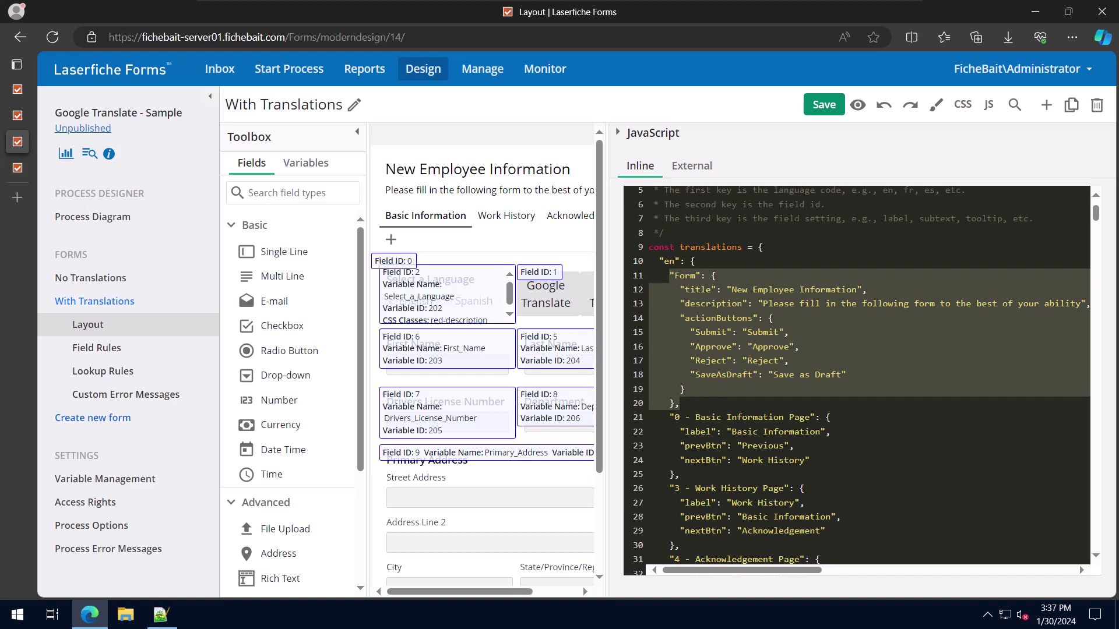
key("Down")
key("Down")
key("Down")
key("Down")
key("Down")
key("Down")
key("Down")
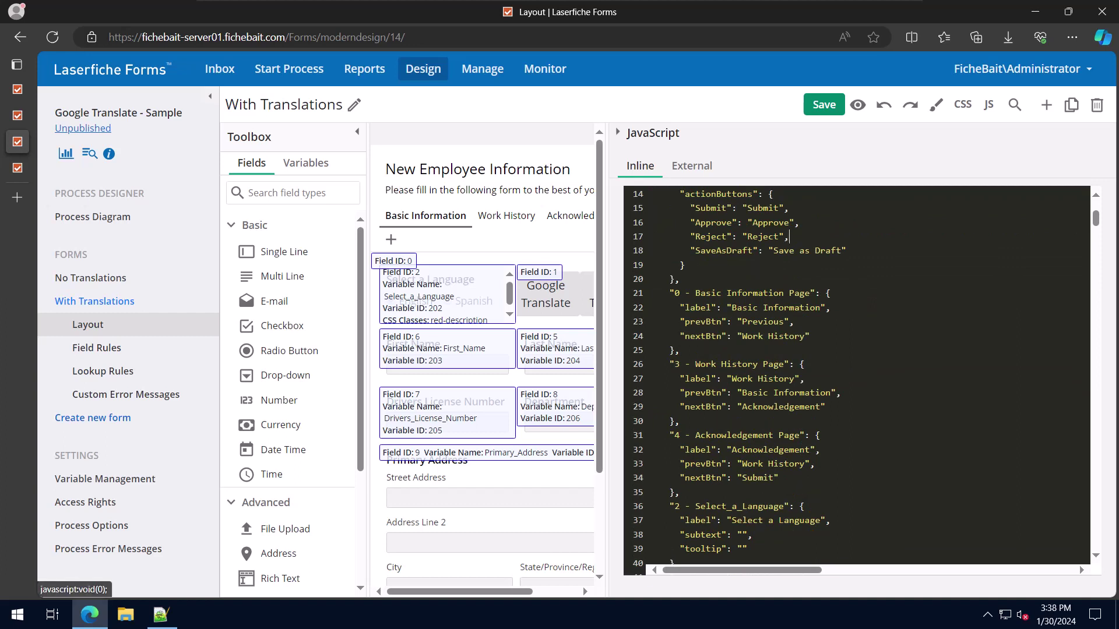
left_click(678, 294)
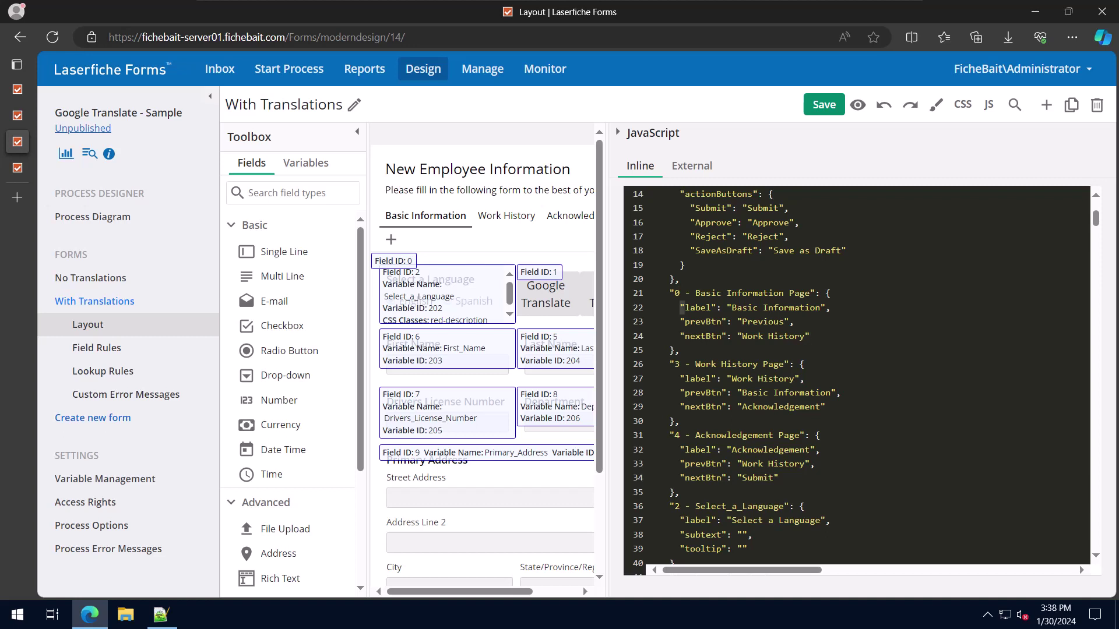
left_click_drag(681, 308, 809, 335)
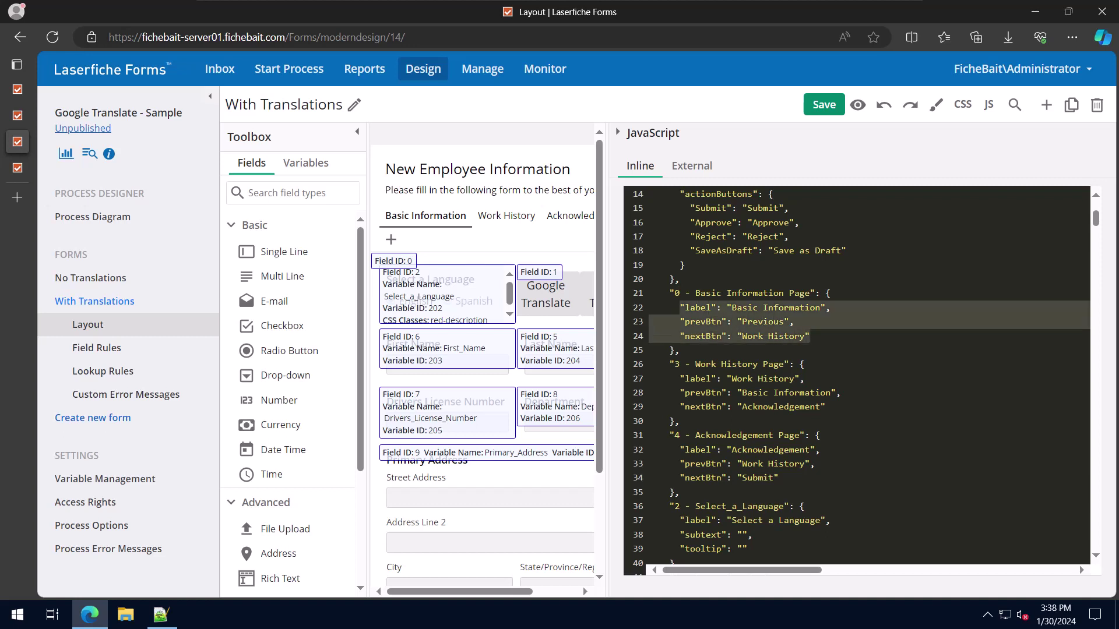
key("Down")
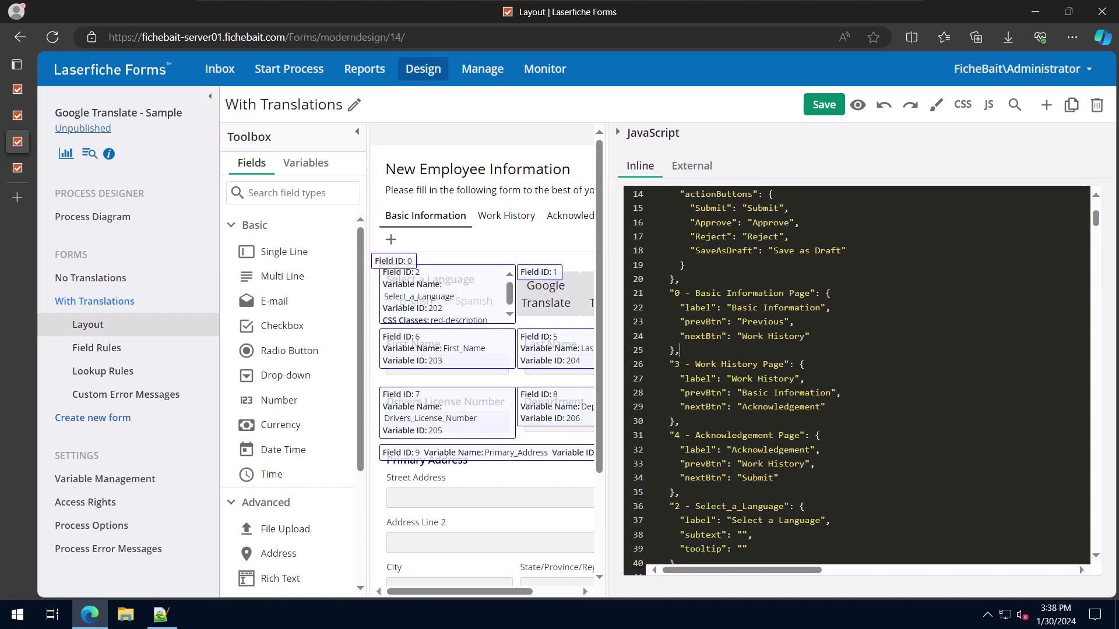
key("shift+Right")
key("shift+Right")
key("shift+Right")
key("shift+Right")
key("shift+Right")
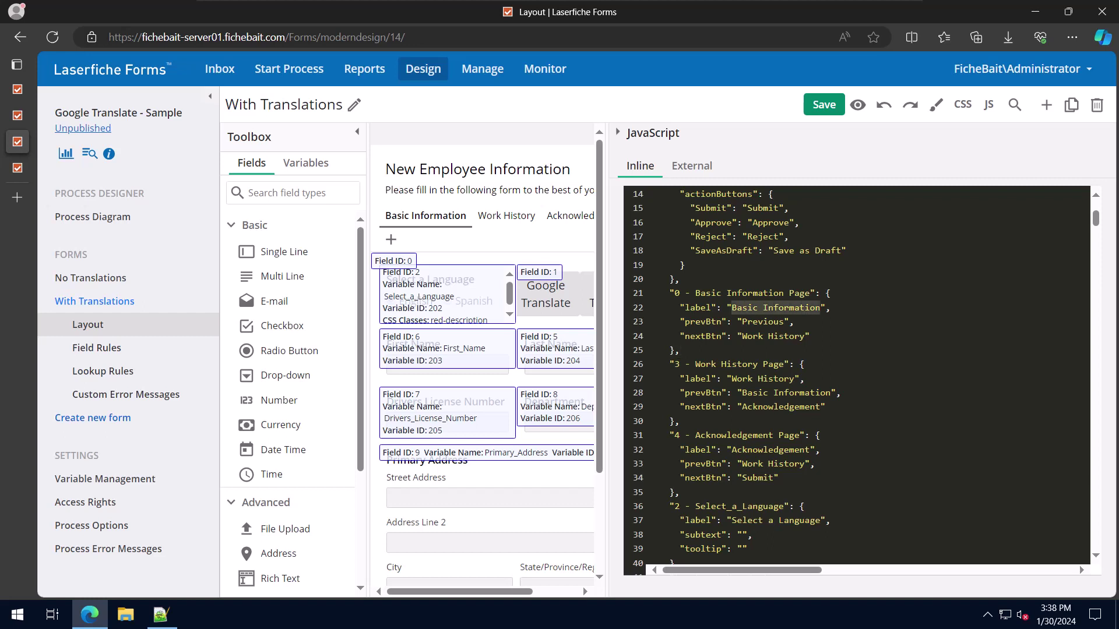
scroll(857, 376, "down", 2)
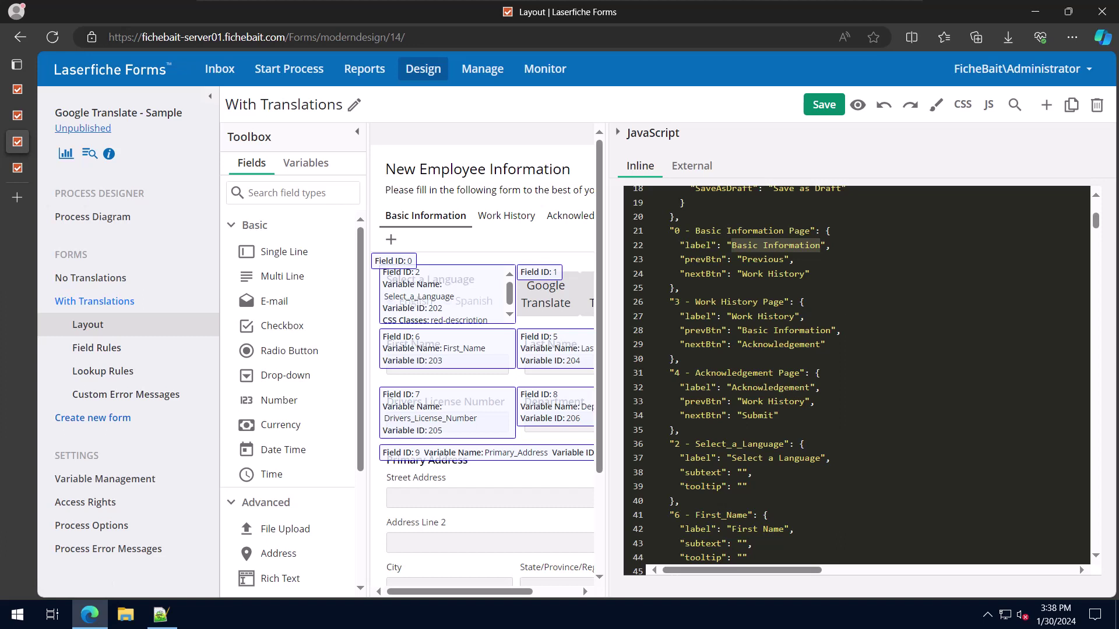
scroll(857, 376, "down", 2)
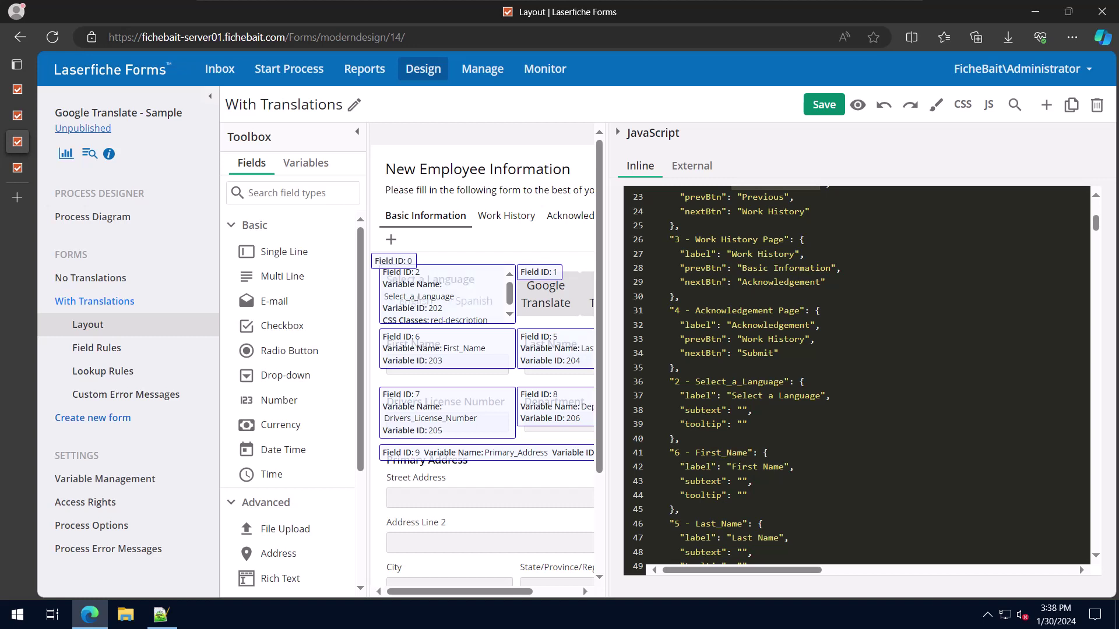
scroll(858, 376, "down", 2)
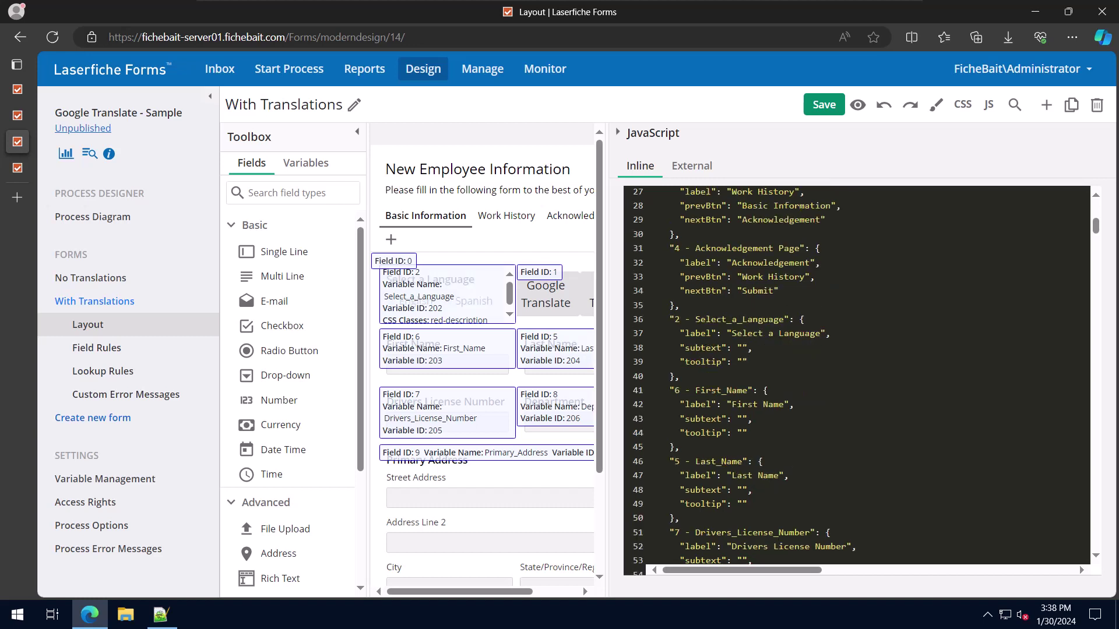
scroll(857, 376, "down", 2)
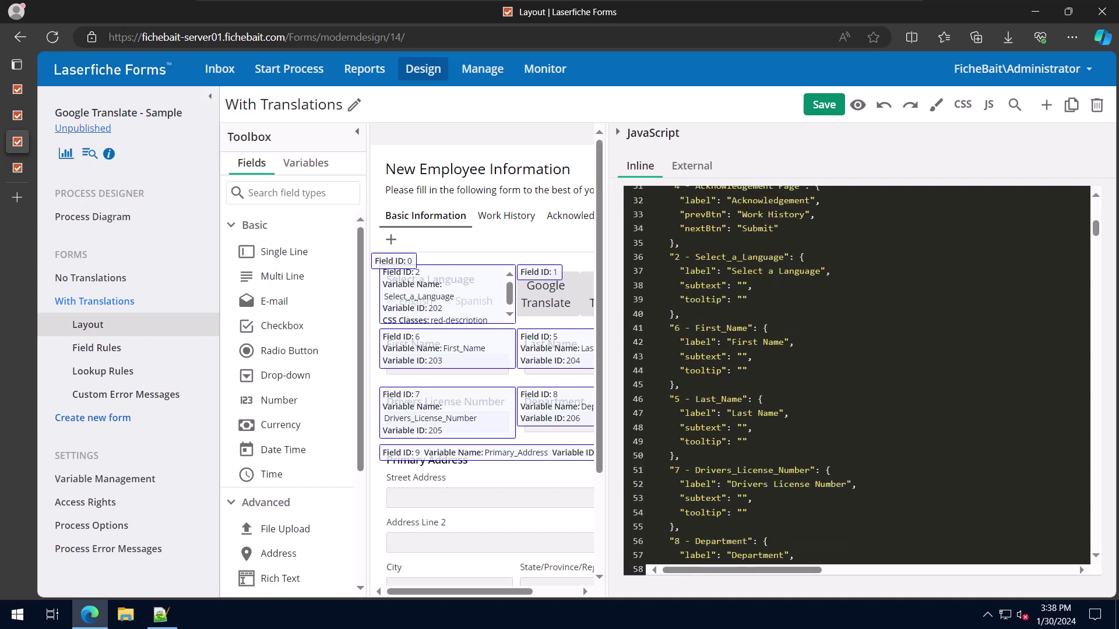
scroll(856, 377, "down", 2)
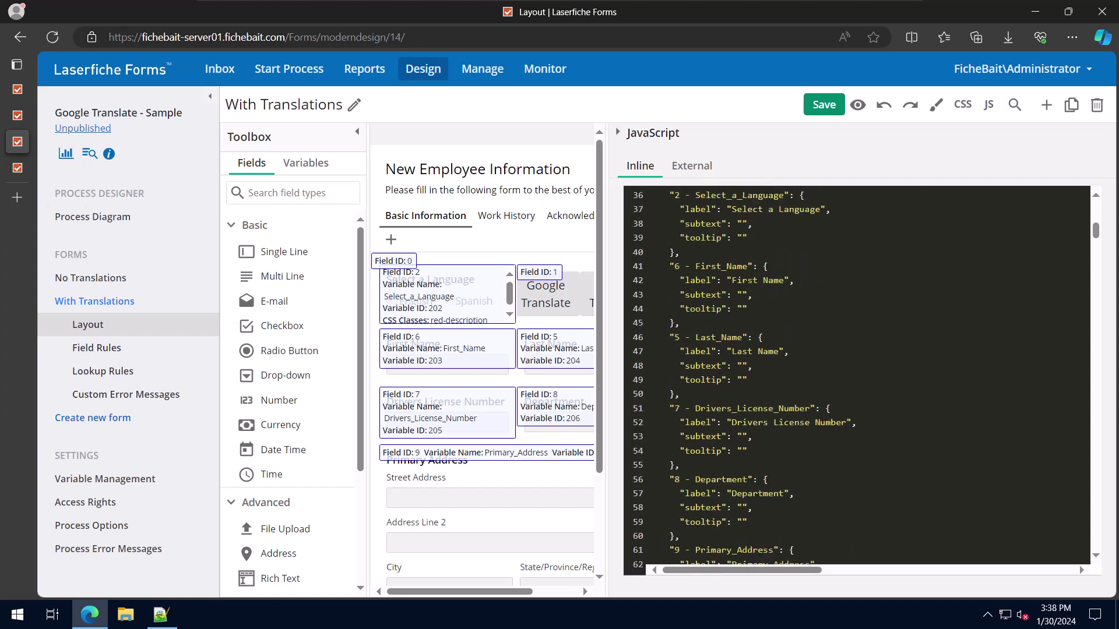
scroll(857, 376, "down", 2)
scroll(856, 376, "down", 2)
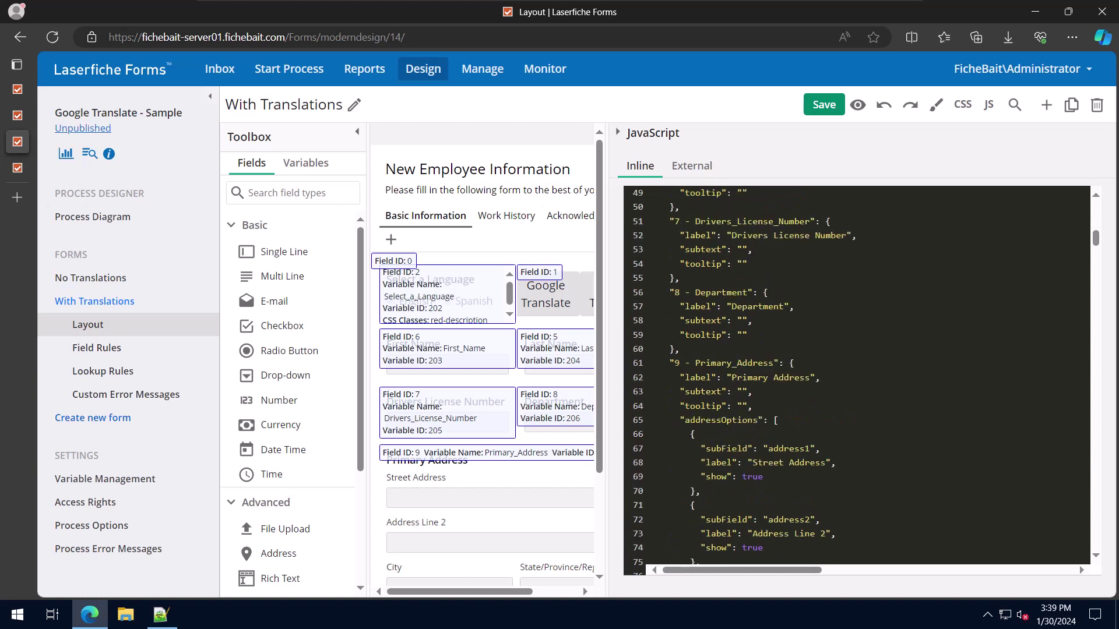
scroll(857, 376, "down", 1)
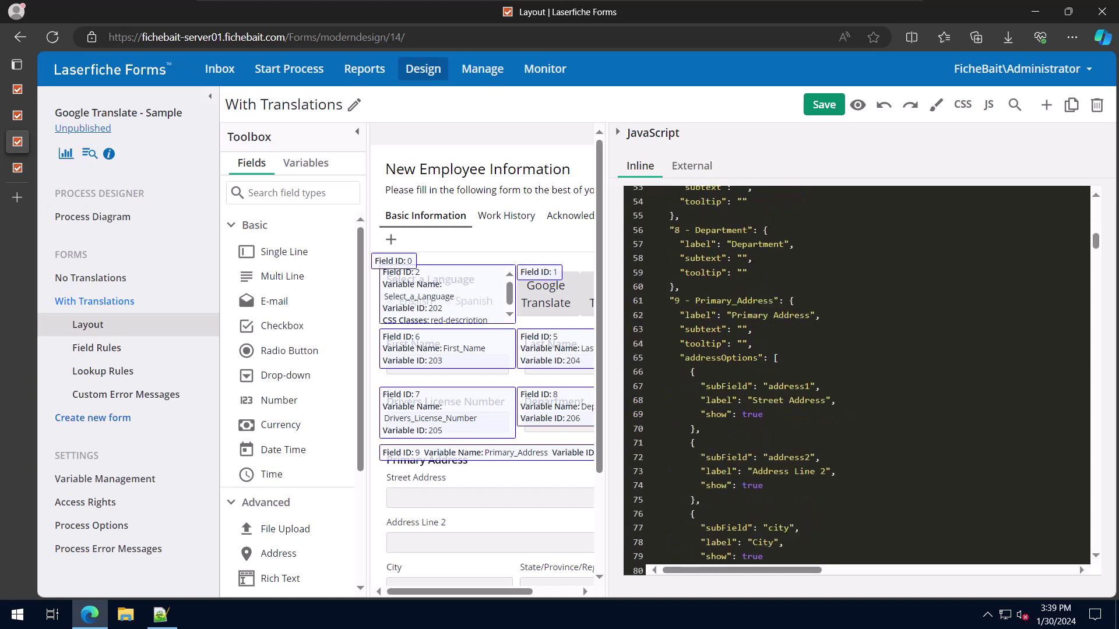
scroll(858, 375, "down", 1)
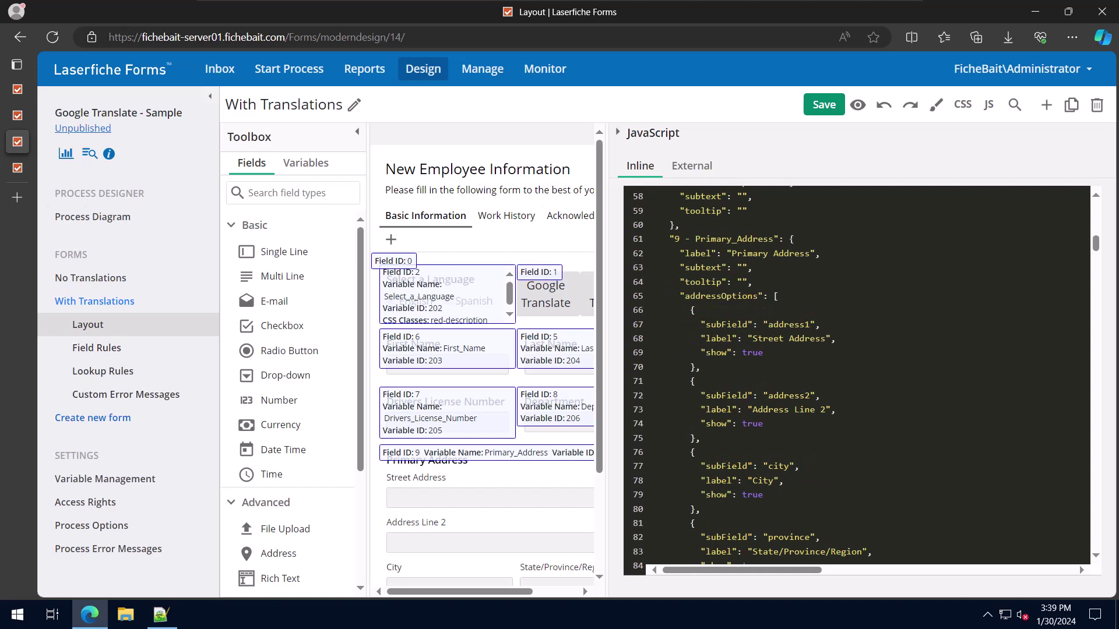
scroll(857, 376, "down", 2)
scroll(857, 376, "down", 2)
scroll(856, 376, "down", 2)
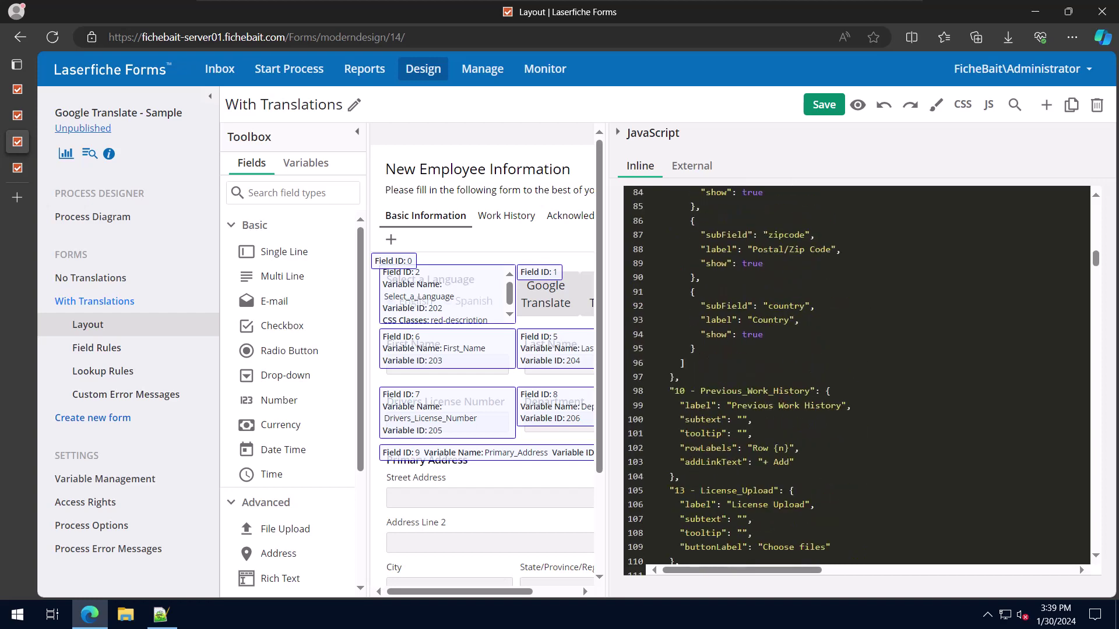
scroll(857, 376, "down", 2)
scroll(857, 376, "down", 2)
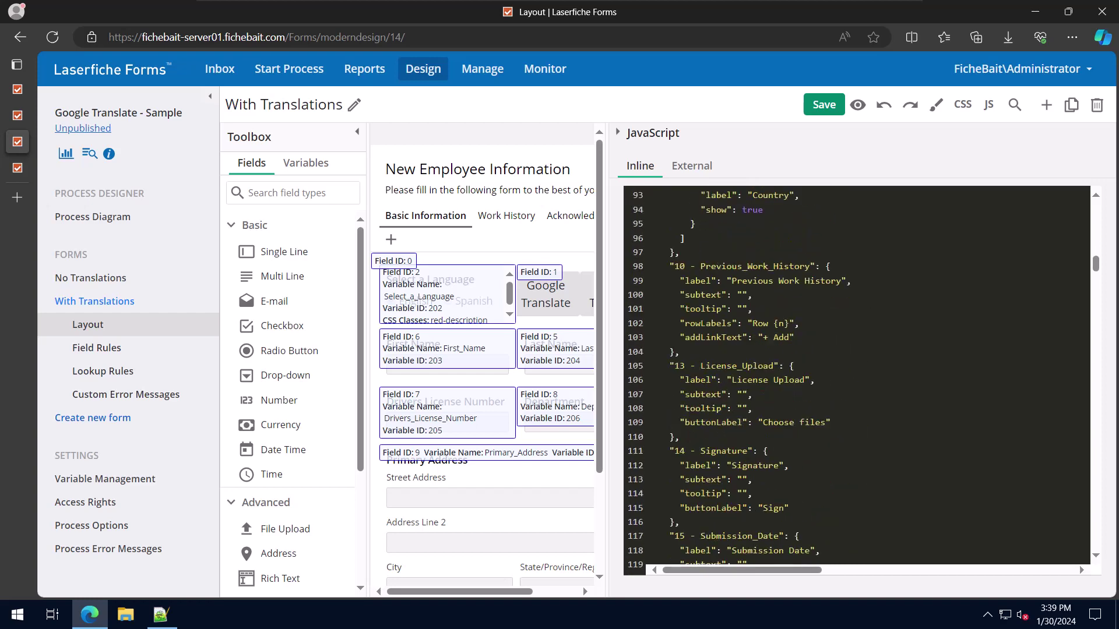
scroll(857, 376, "down", 2)
scroll(857, 376, "down", 2)
scroll(857, 376, "down", 2)
scroll(857, 375, "down", 2)
scroll(857, 376, "down", 2)
scroll(856, 376, "down", 1)
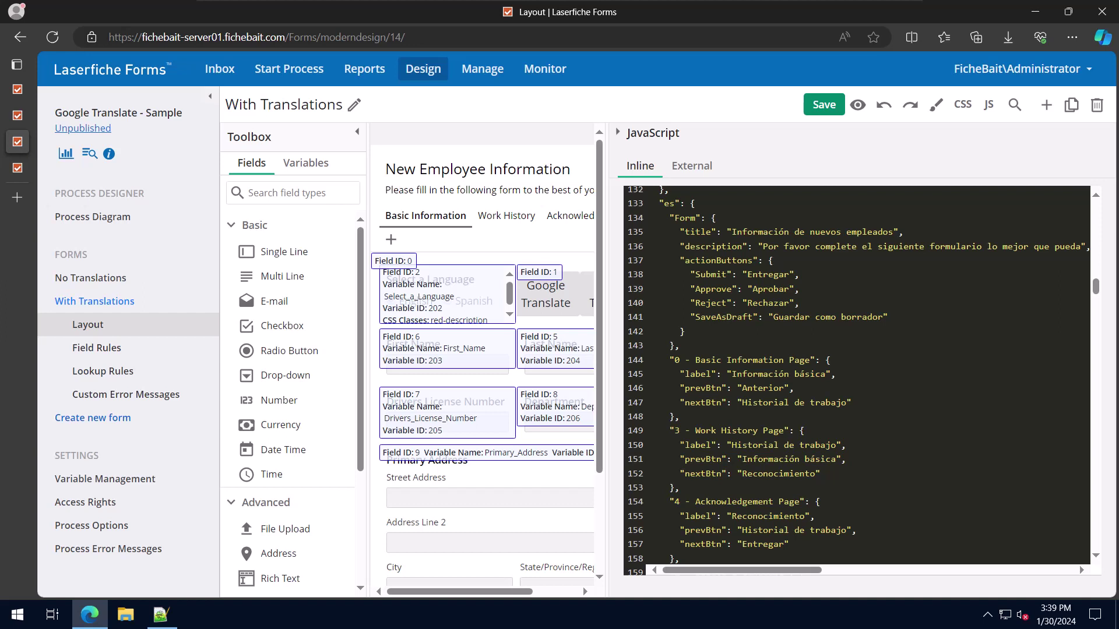
double_click(670, 203)
left_click(732, 246)
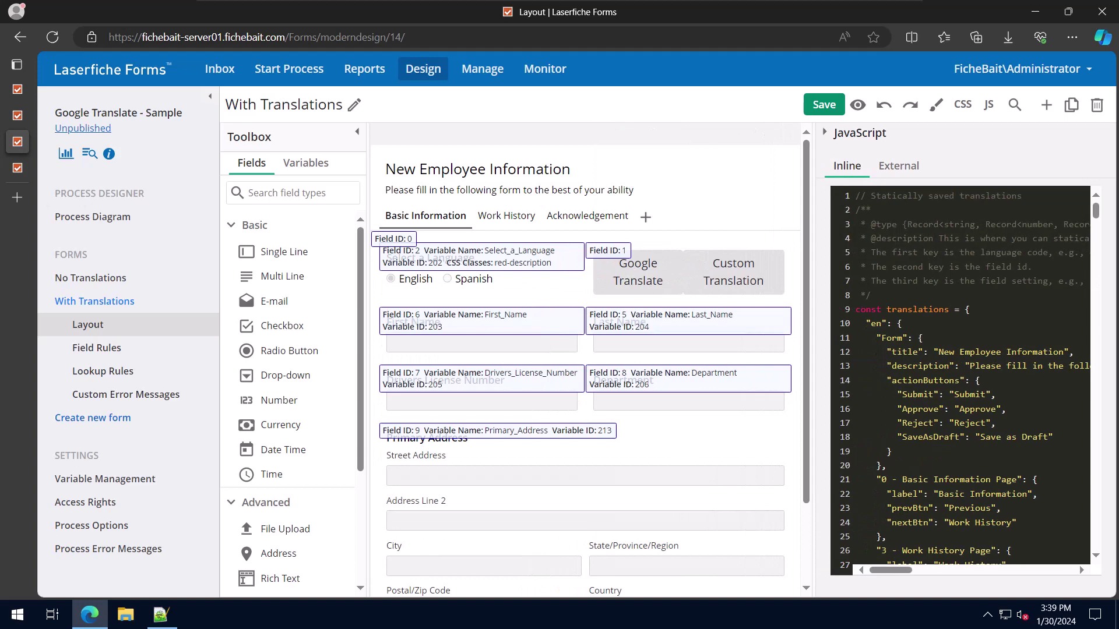
left_click(480, 280)
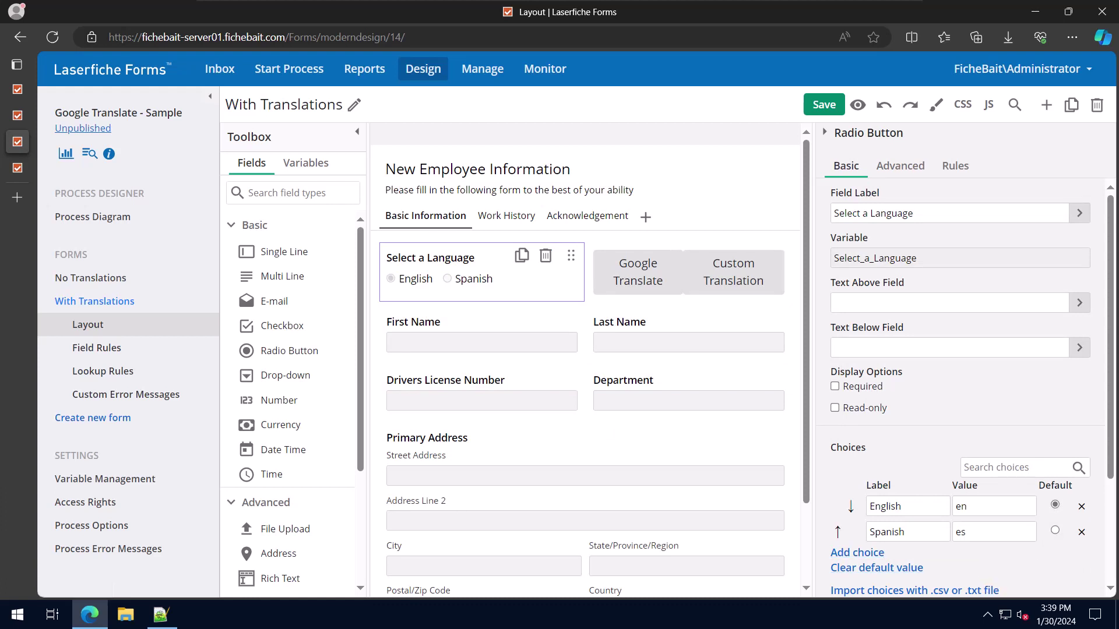
left_click(989, 105)
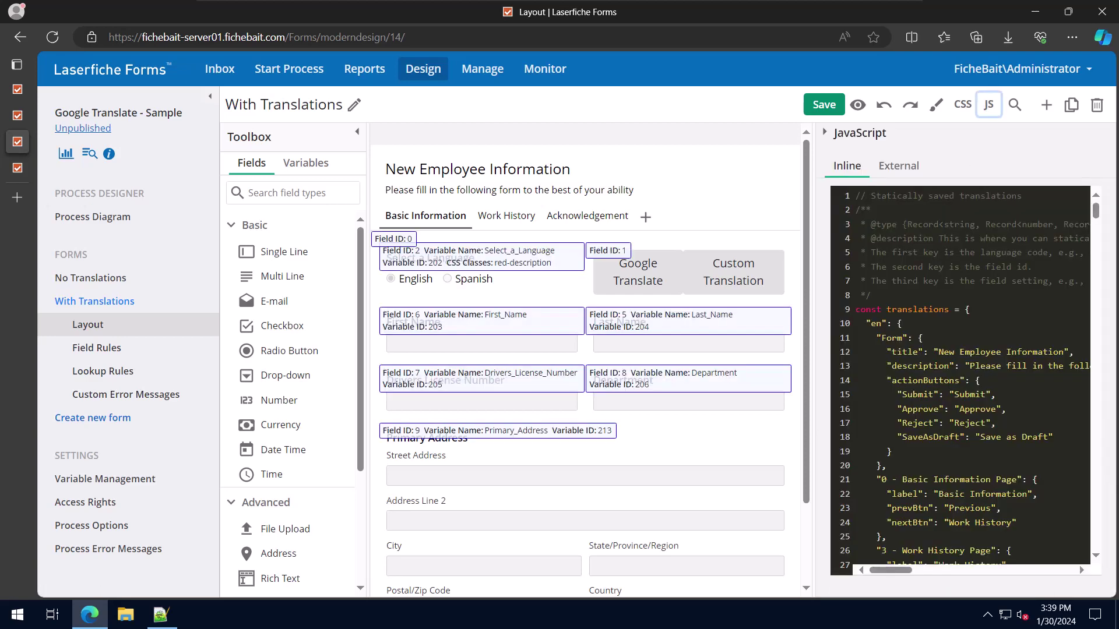
scroll(962, 376, "down", 10)
scroll(962, 376, "down", 10)
scroll(962, 375, "down", 10)
scroll(961, 377, "down", 5)
scroll(961, 376, "down", 3)
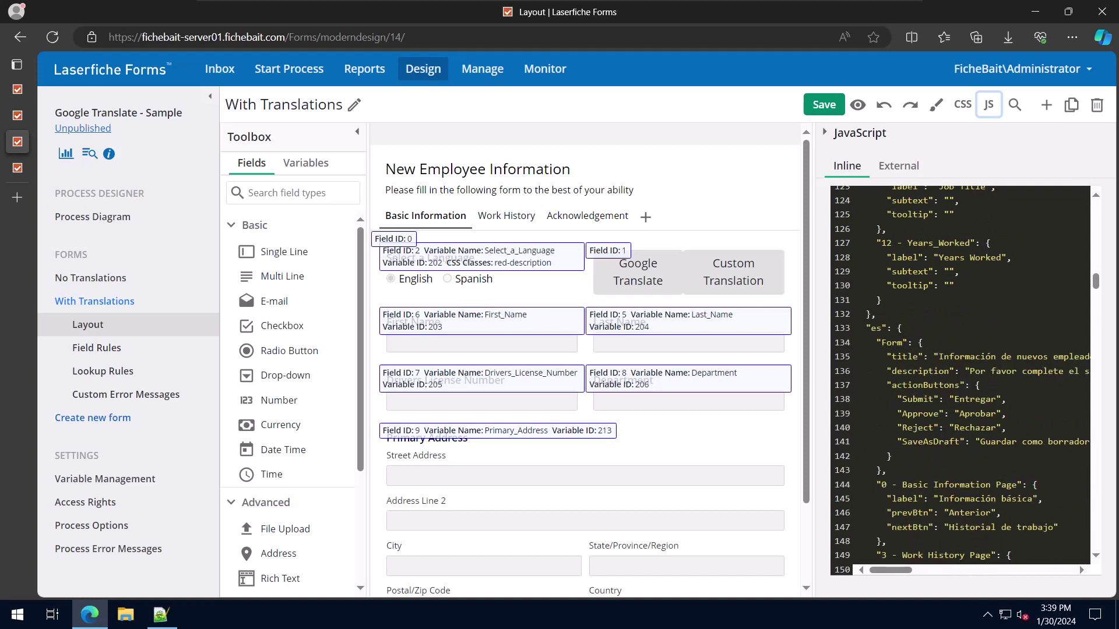
double_click(876, 328)
scroll(962, 376, "down", 2)
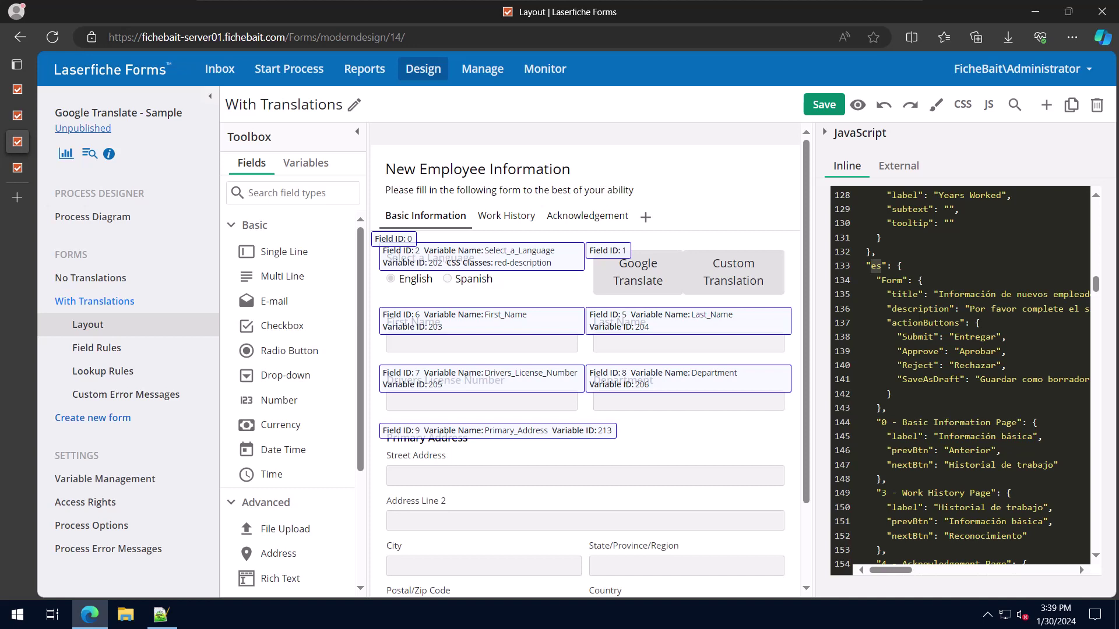
scroll(962, 376, "down", 2)
scroll(962, 376, "down", 2)
scroll(963, 376, "down", 2)
scroll(961, 376, "down", 2)
scroll(962, 376, "down", 2)
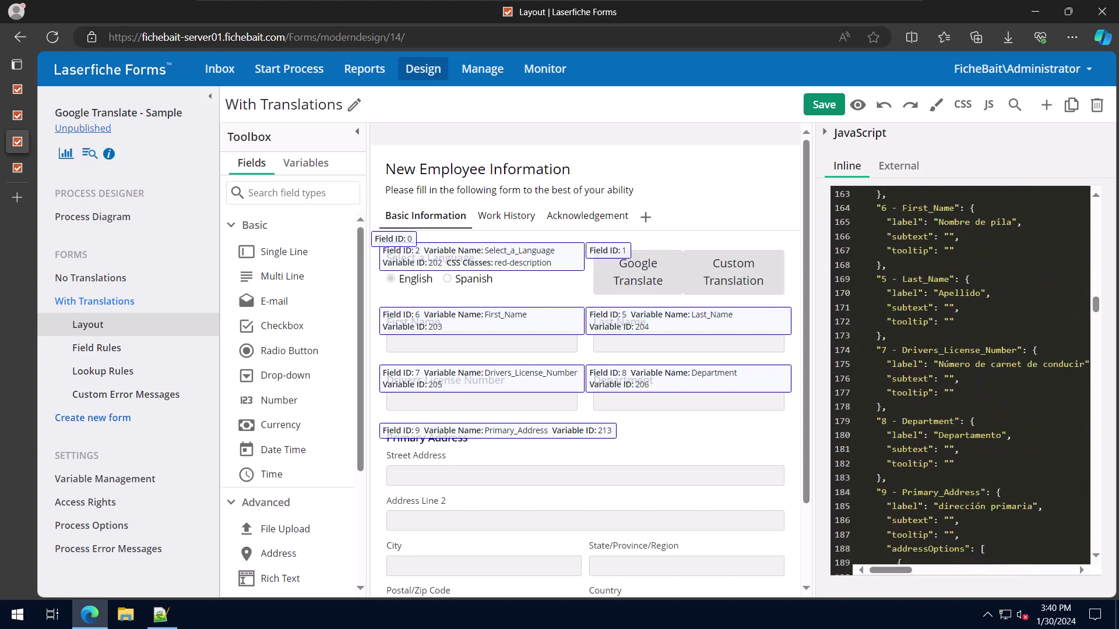
scroll(962, 376, "down", 2)
scroll(963, 376, "up", 15)
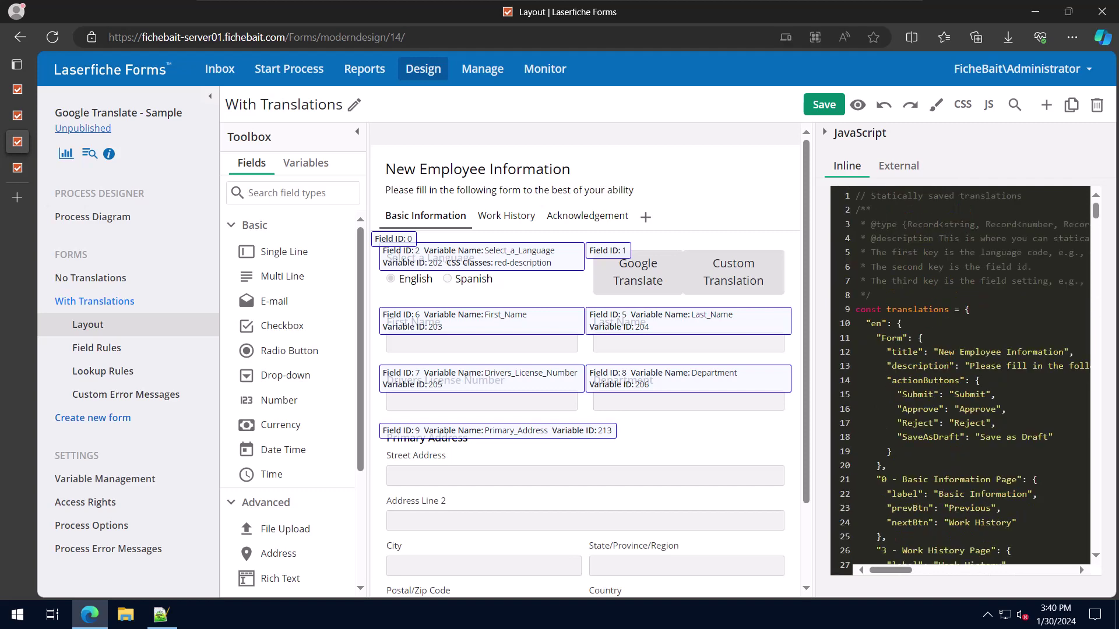